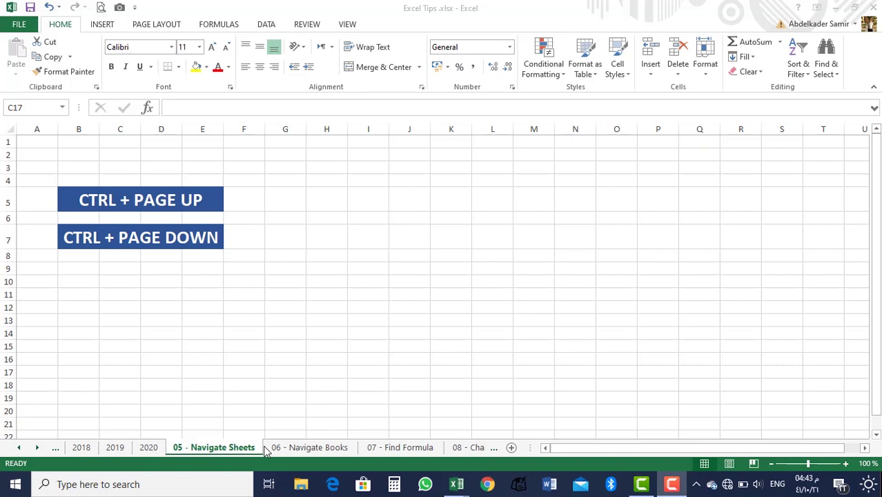
Step: Go back two sheets to the 2019 sheet, then return forward to the 05 - Navigate Sheets sheet
left_click(214, 359)
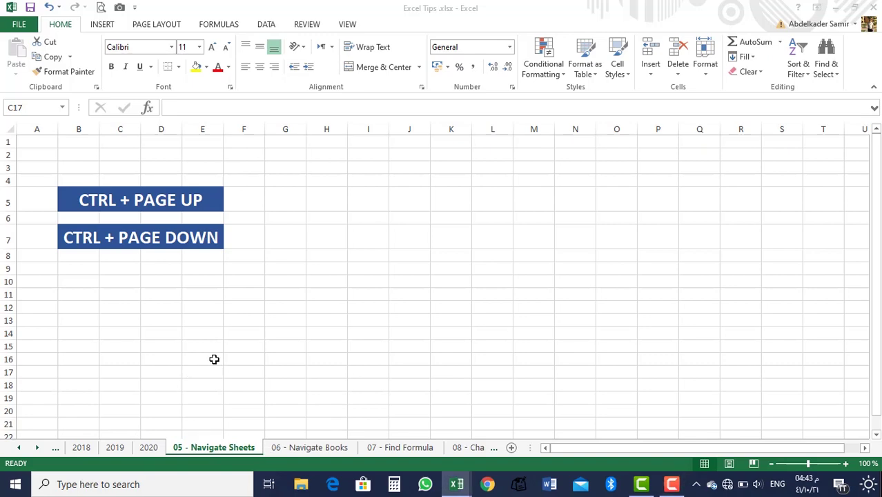
key("ctrl+Page_Up")
key("ctrl+Page_Up")
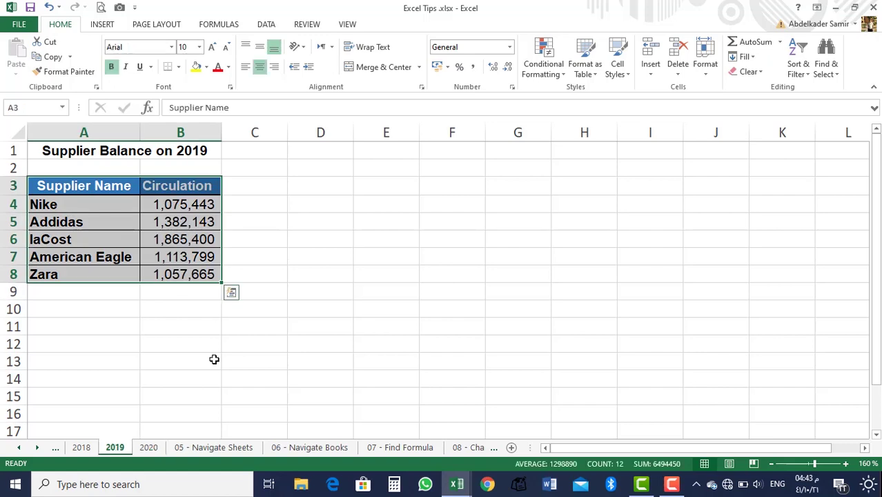
key("ctrl+Page_Down")
key("ctrl+Page_Down")
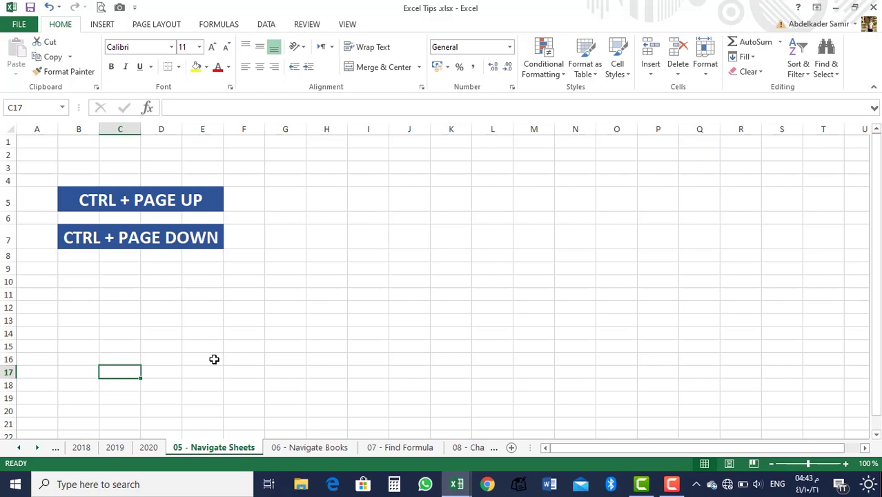
Step: Open the 06 - Navigate Books sheet and alternate between the Excel Tips and Book1 workbooks, ending on Excel Tips
left_click(313, 447)
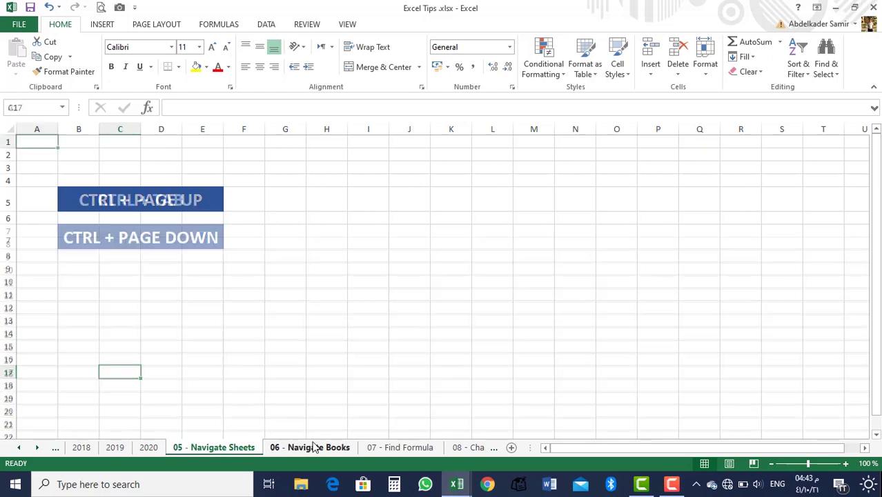
left_click(86, 318)
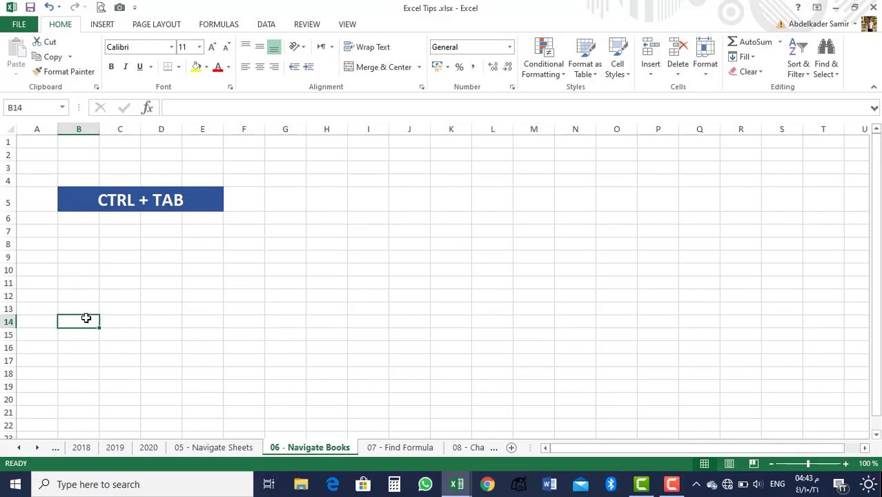
key("ctrl+Tab")
key("ctrl+Tab")
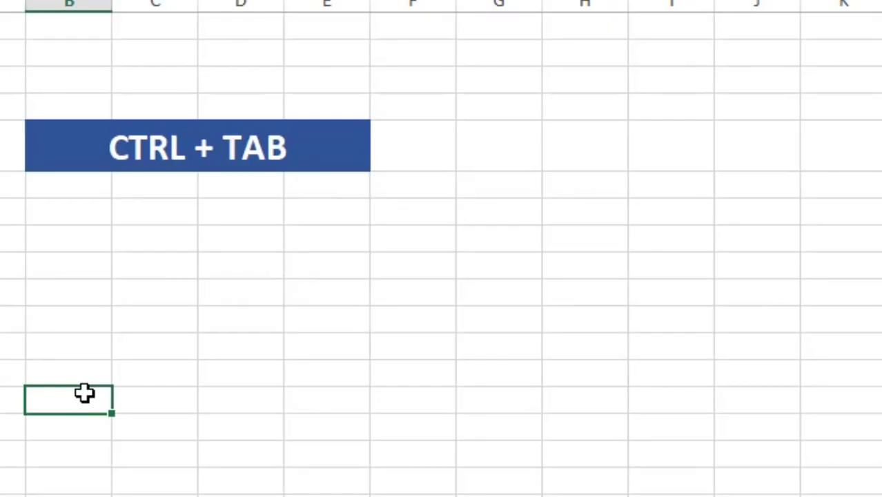
key("ctrl+Tab")
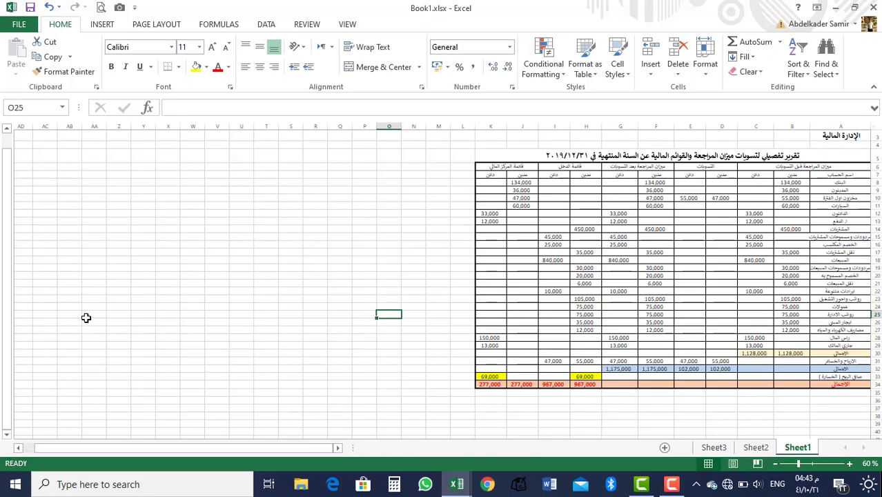
key("ctrl+Tab")
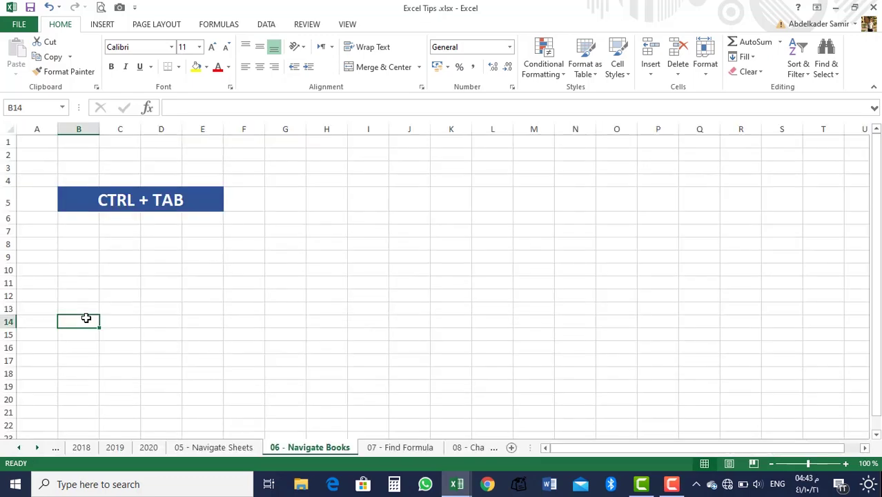
key("ctrl+Tab")
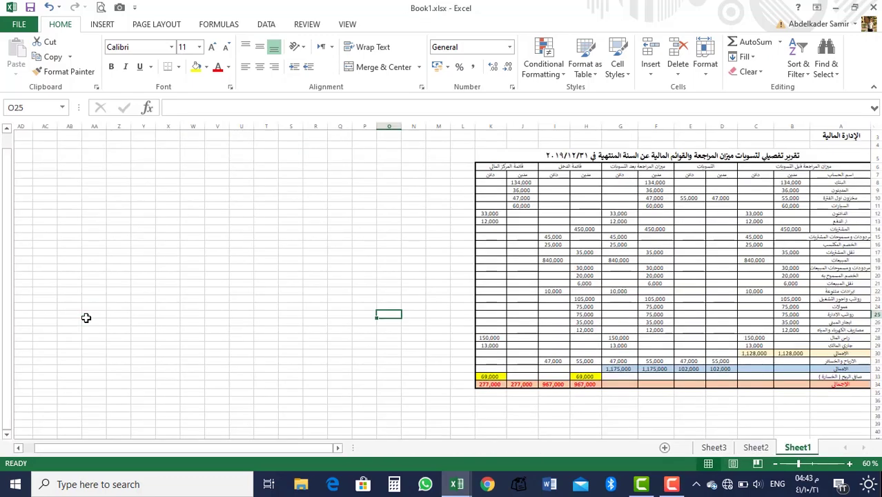
key("ctrl+Tab")
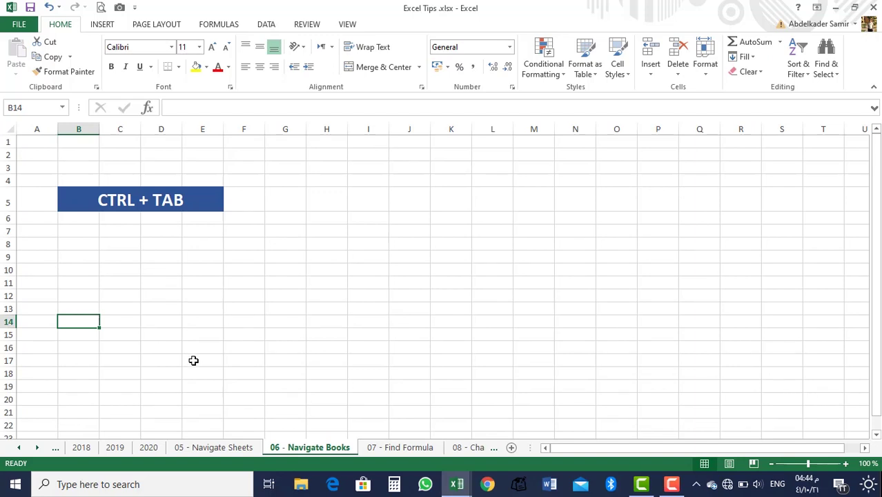
Step: Cycle through all open application windows in the window switcher and return to the Excel Tips workbook
key("alt+Tab")
key("alt+Tab")
key("alt+Tab")
key("alt+Tab")
key("alt+Tab")
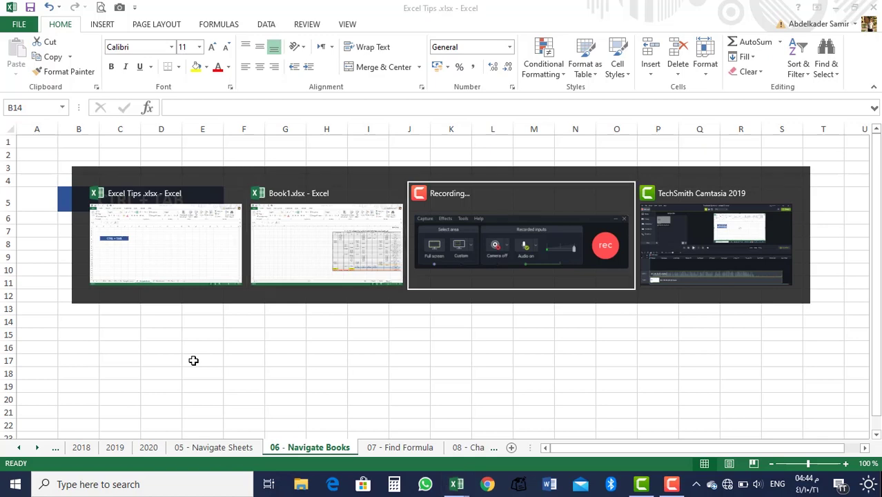
key("alt+Tab")
key("alt+Tab")
key("alt+Tab")
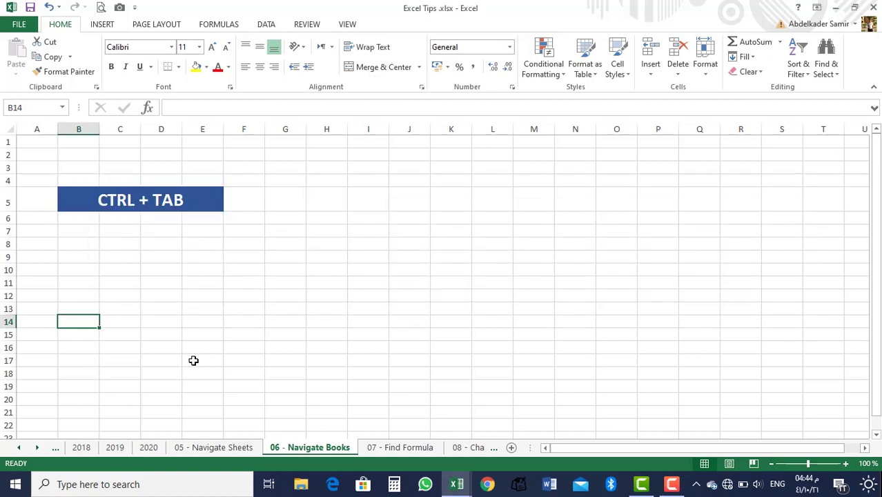
Step: Flip repeatedly between only the two open workbooks, Book1 and Excel Tips, and finish on Excel Tips
key("ctrl+Tab")
key("ctrl+Tab")
key("ctrl+Tab")
key("ctrl+Tab")
key("ctrl+Tab")
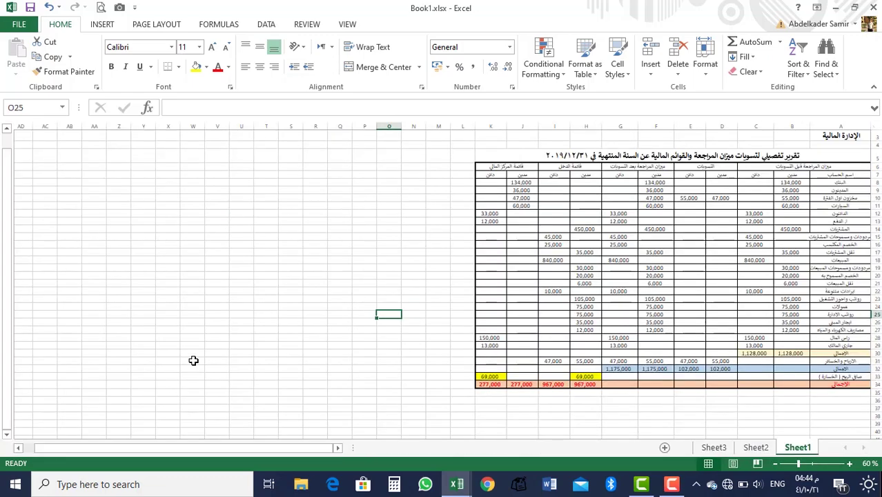
key("ctrl+Tab")
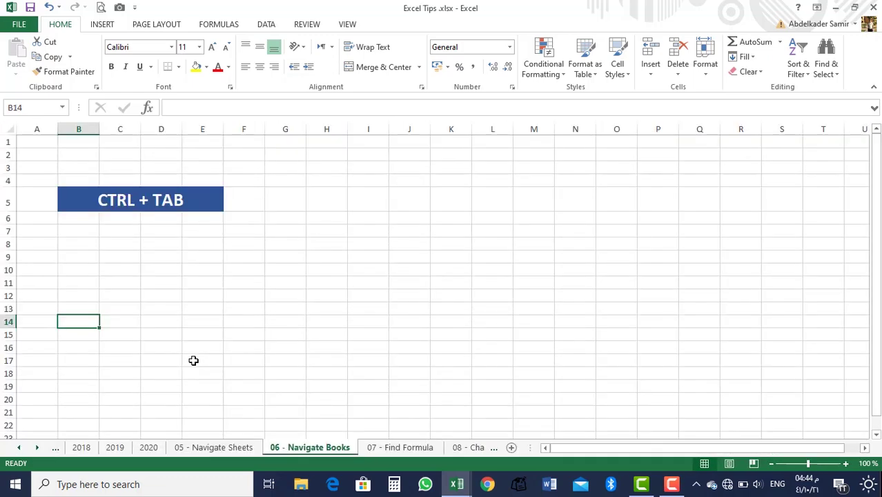
Step: Open the 07 - Find Formula sheet, inspect the fish row, and jump from its Week 1 value to its total formula
left_click(397, 447)
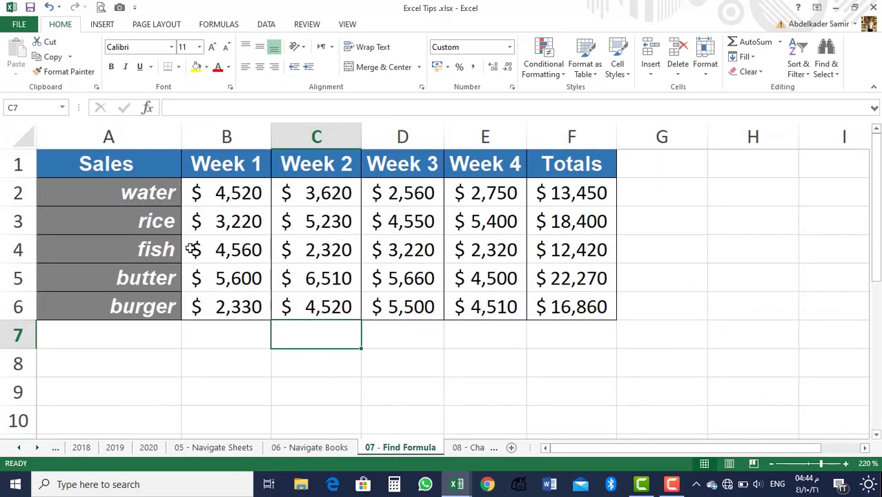
left_click(345, 239)
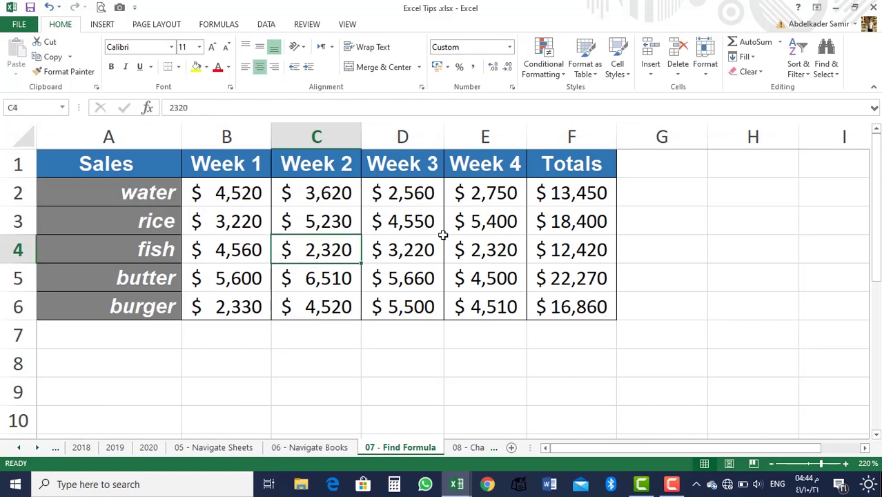
left_click(497, 246)
left_click(584, 244)
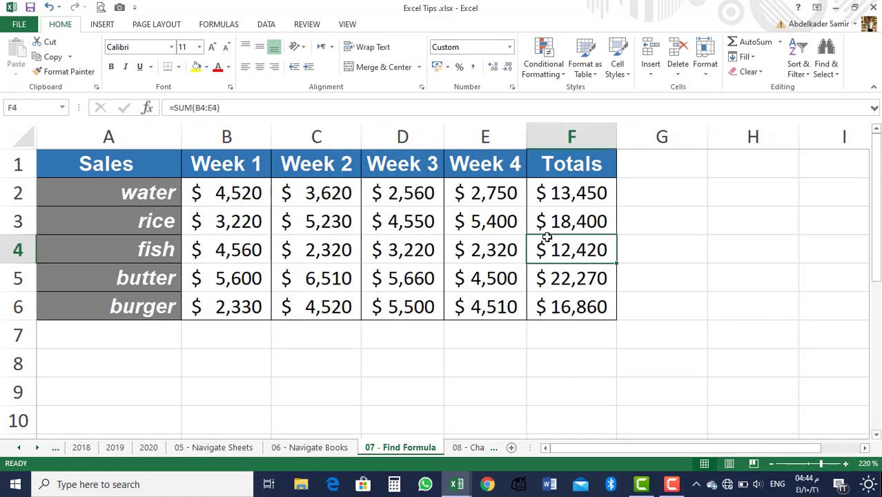
left_click(247, 244)
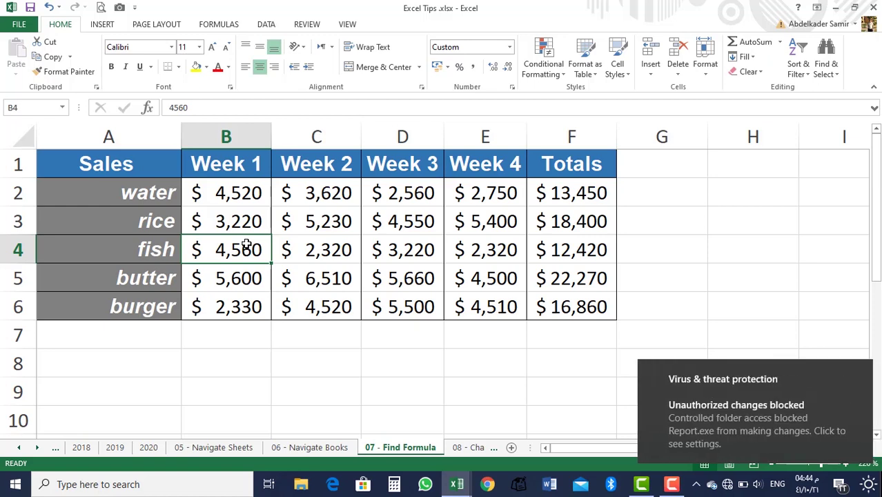
key("ctrl+Right")
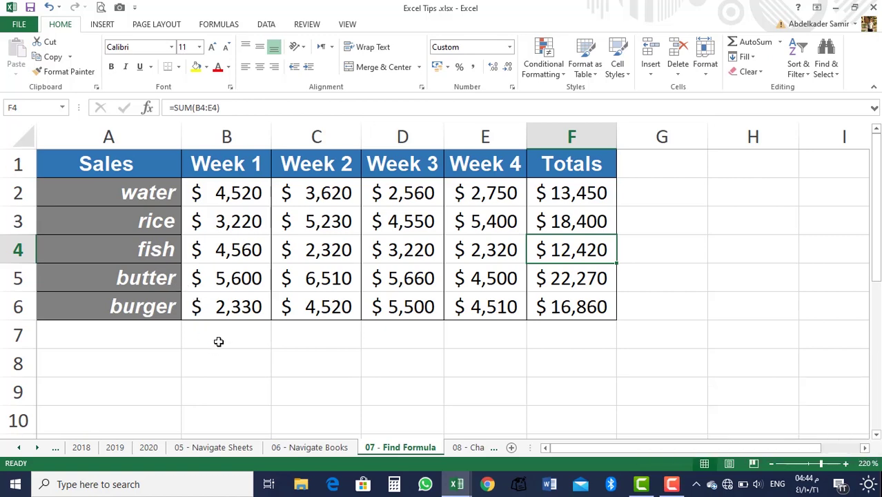
Step: Total the Week 1 sales in B7 with AutoSum and select all formula cells that depend on fish's Week 1 value
left_click(220, 336)
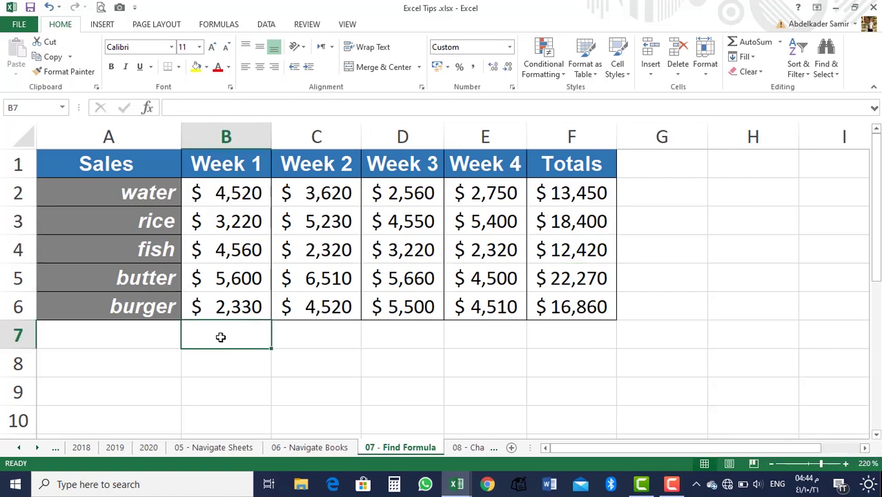
left_click(749, 44)
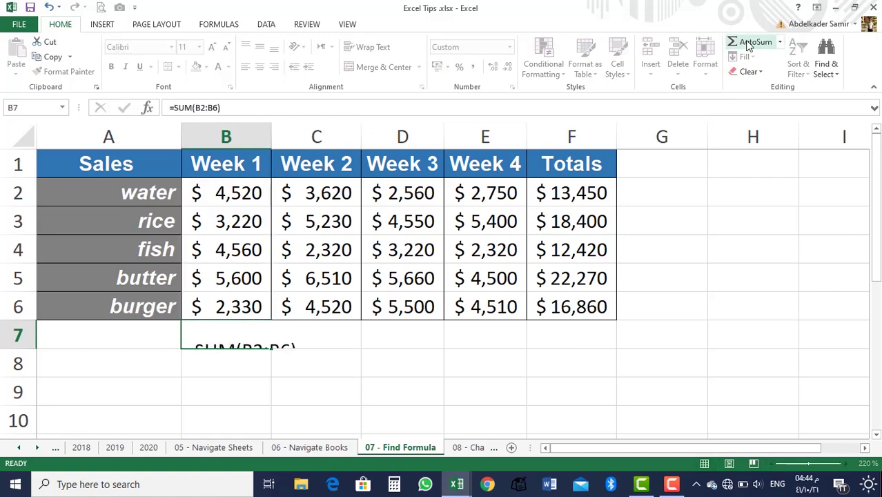
key("Return")
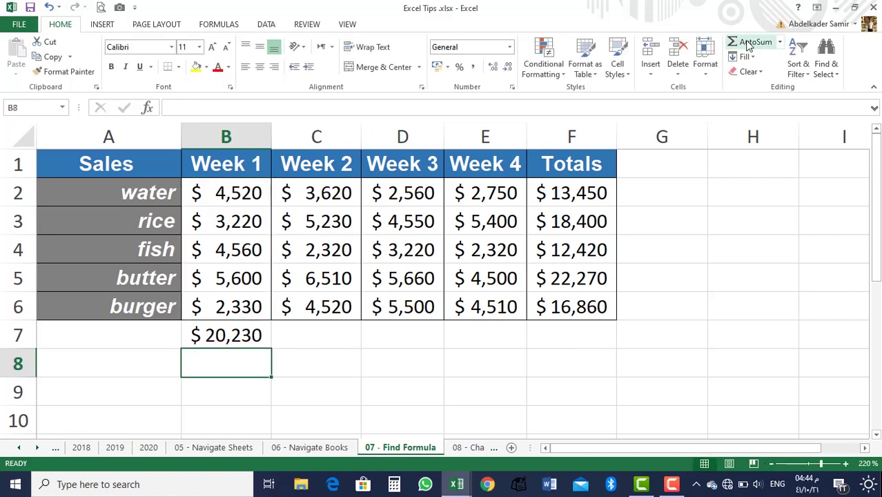
left_click(232, 251)
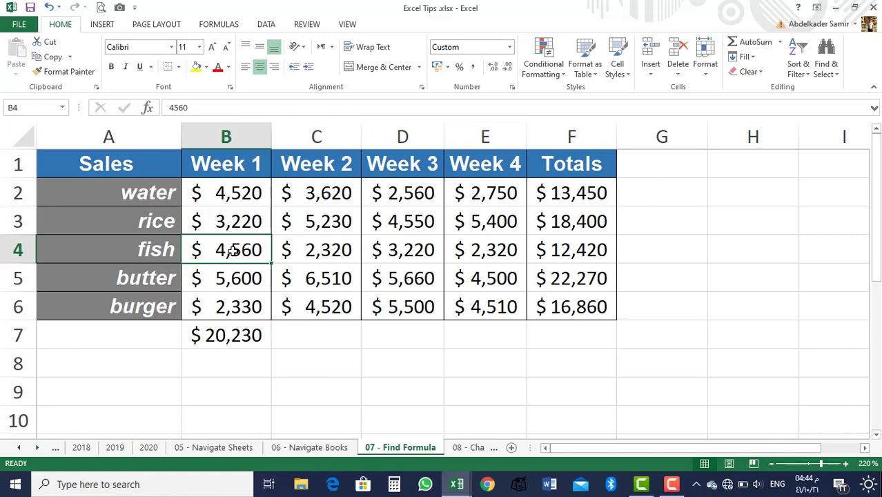
key("ctrl+bracketright")
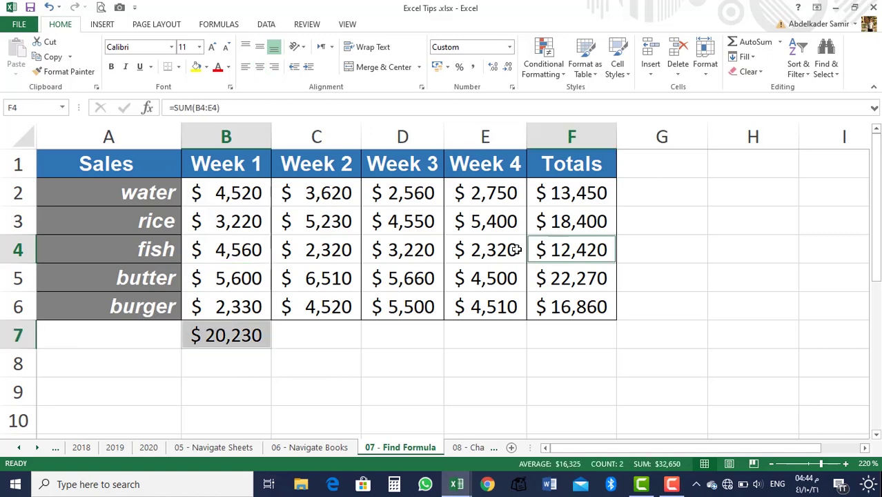
Step: Enter 25132 as a plain number in C7 below the Week 2 column
left_click(294, 339)
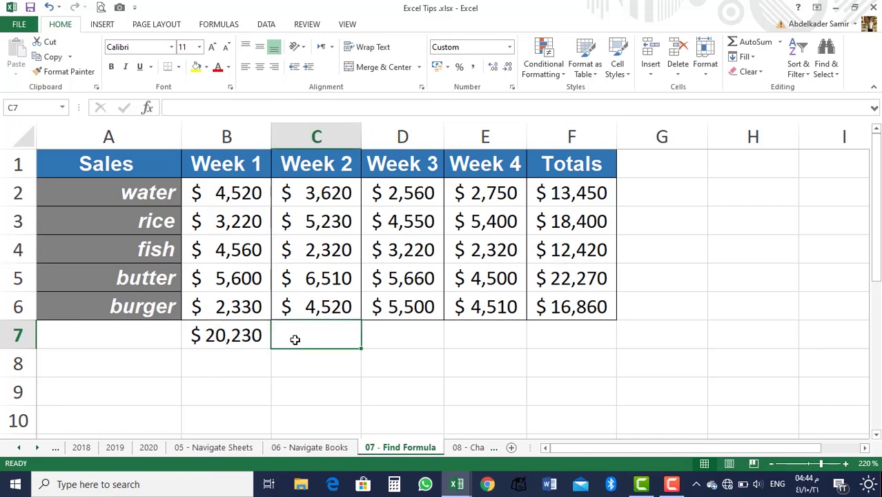
type("251322")
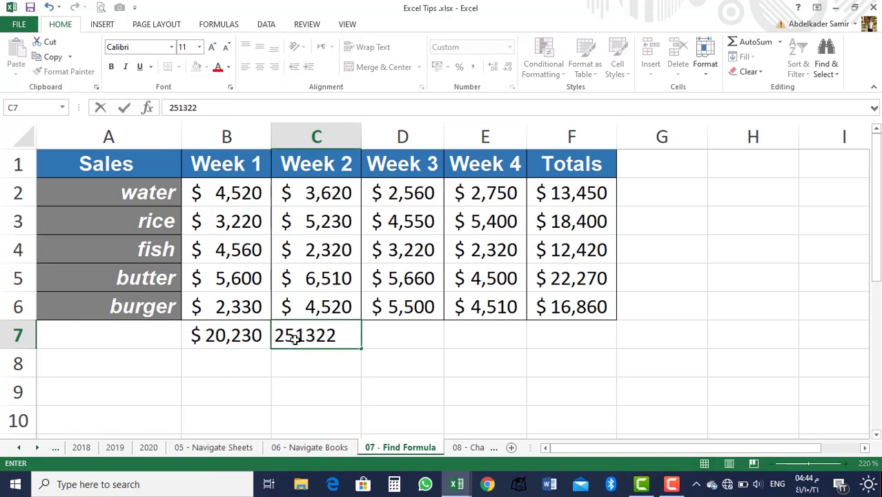
key("BackSpace")
key("Return")
Step: Go from fish's Week 2 value to its total formula in F4 and look for cells depending on that total
left_click(321, 246)
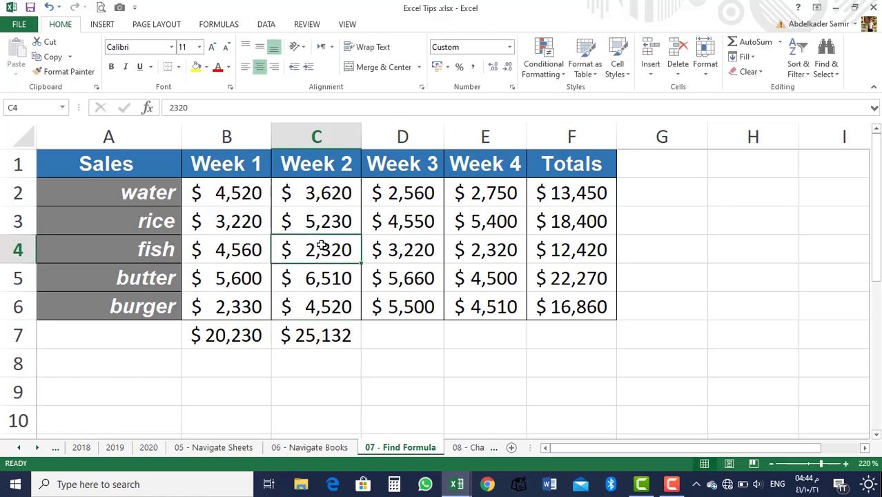
key("Right")
key("Right")
key("Right")
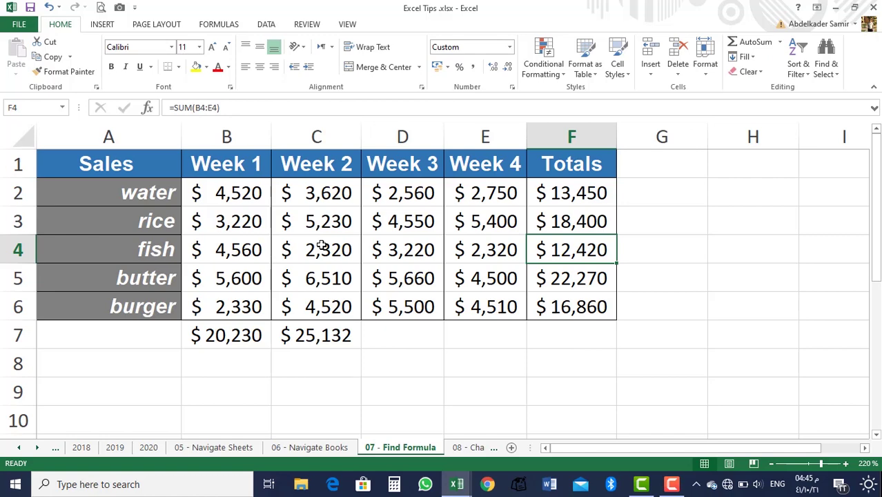
key("ctrl+]")
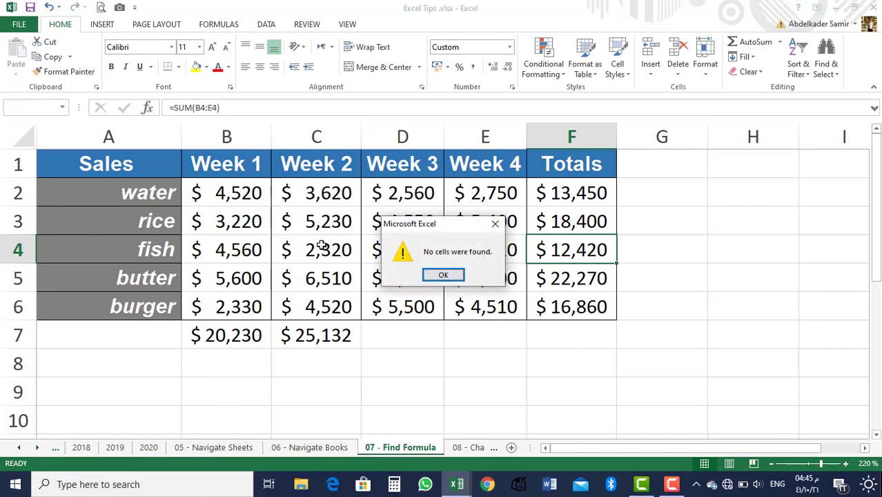
left_click(495, 225)
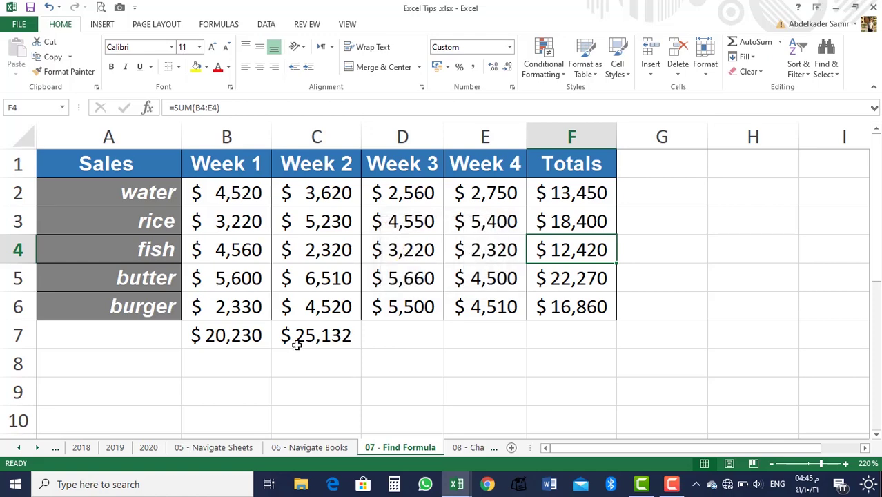
Step: Go from rice's Week 4 value to its total formula in F3, then select the empty cell D7
left_click(453, 227)
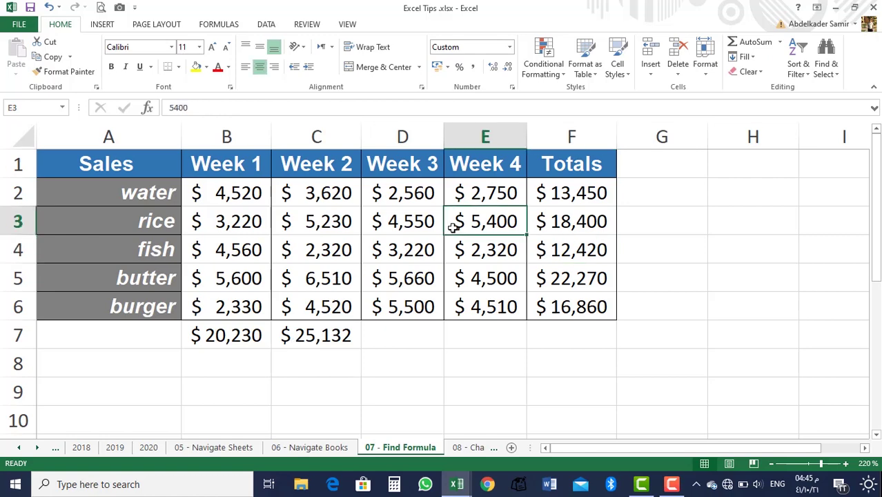
key("Right")
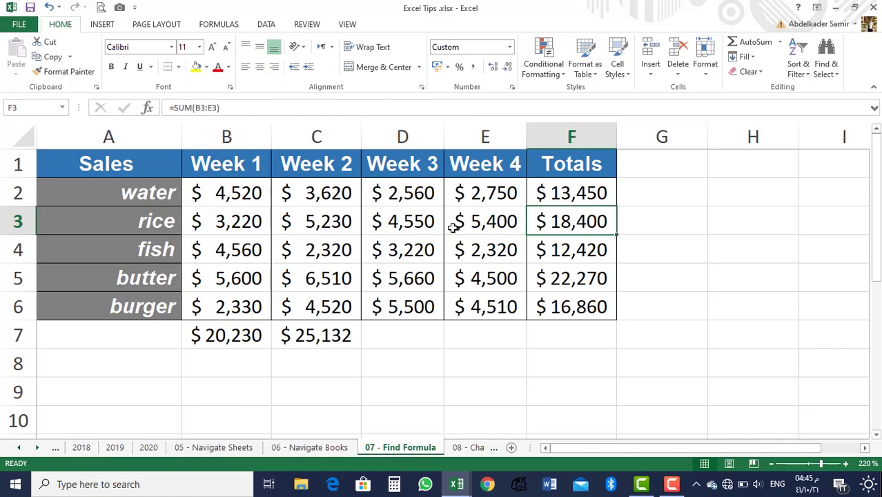
left_click(437, 326)
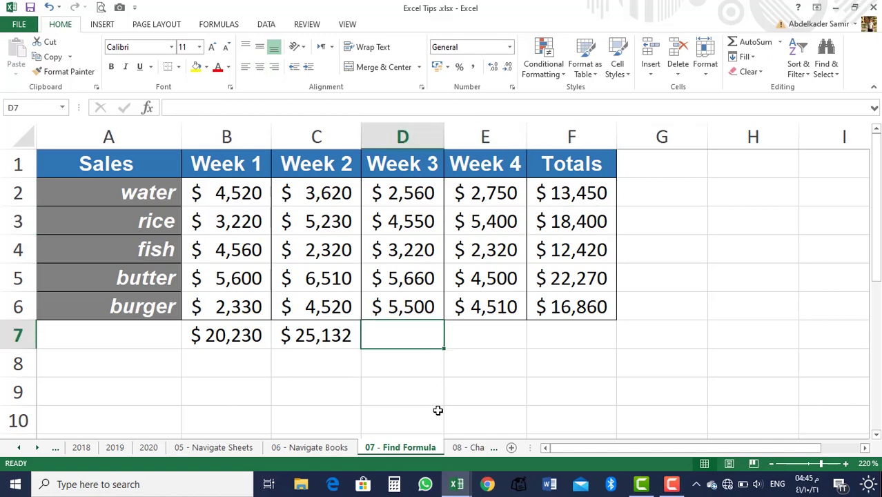
Step: On the 08 - Chart Average sheet, enter the column header "av" in C1 beside Week 1
left_click(473, 450)
left_click(358, 361)
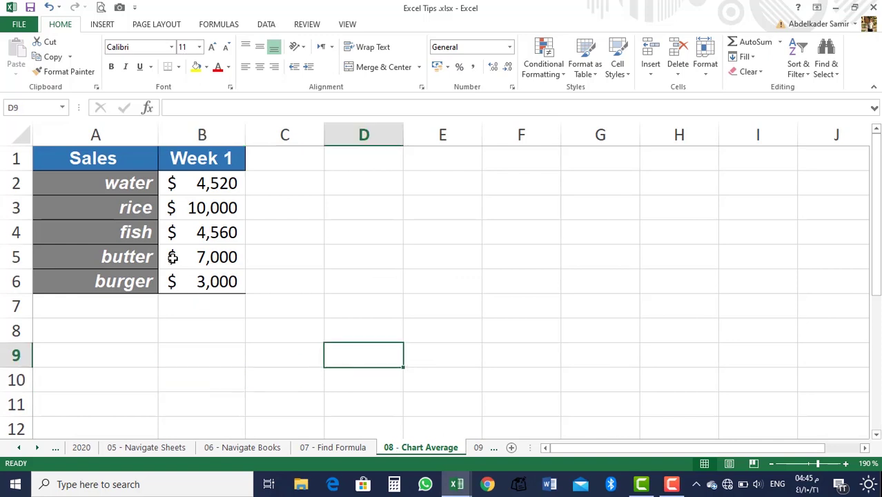
left_click(286, 157)
type("av")
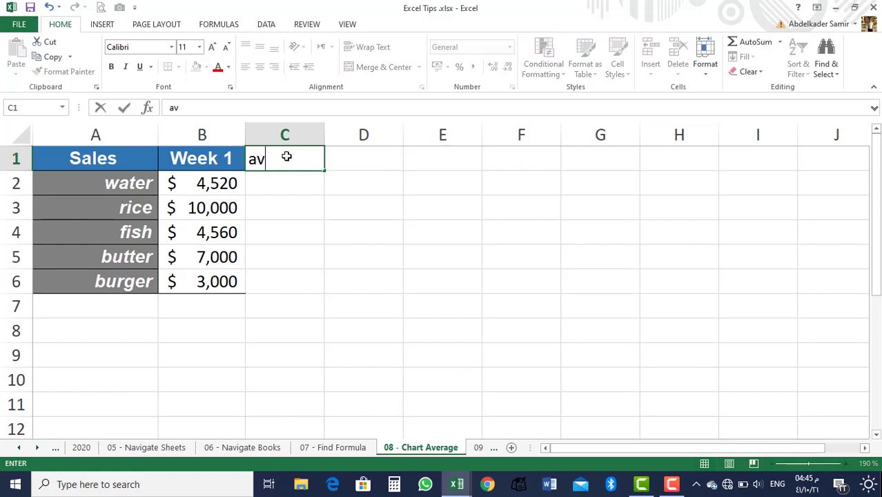
key("Return")
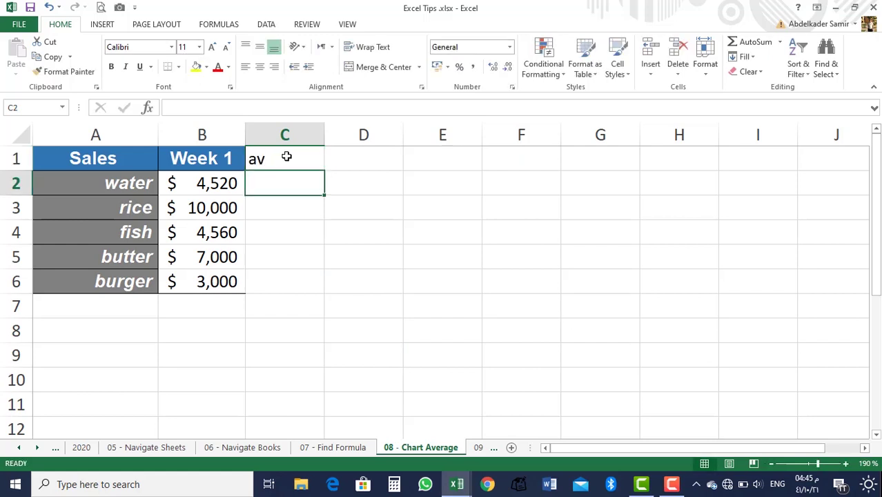
Step: Enter =AVERAGE($B$2:$B$6) in C2 and fill the formula down through C6
type("=")
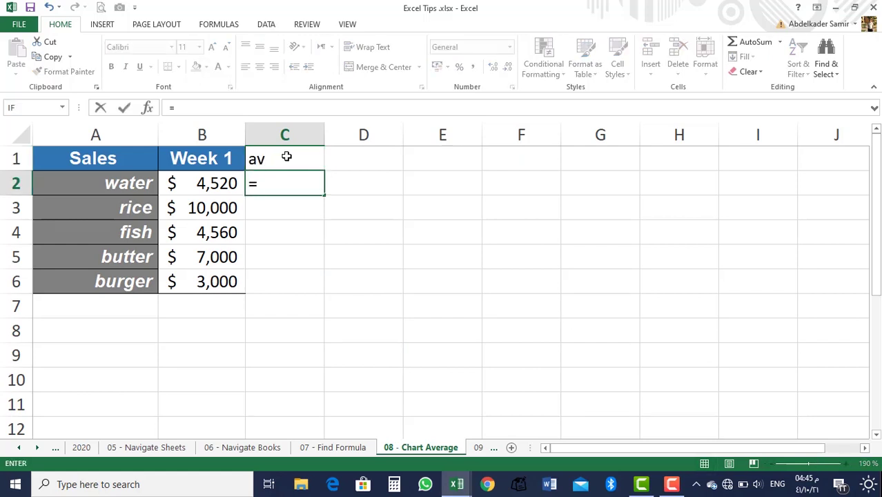
type("av")
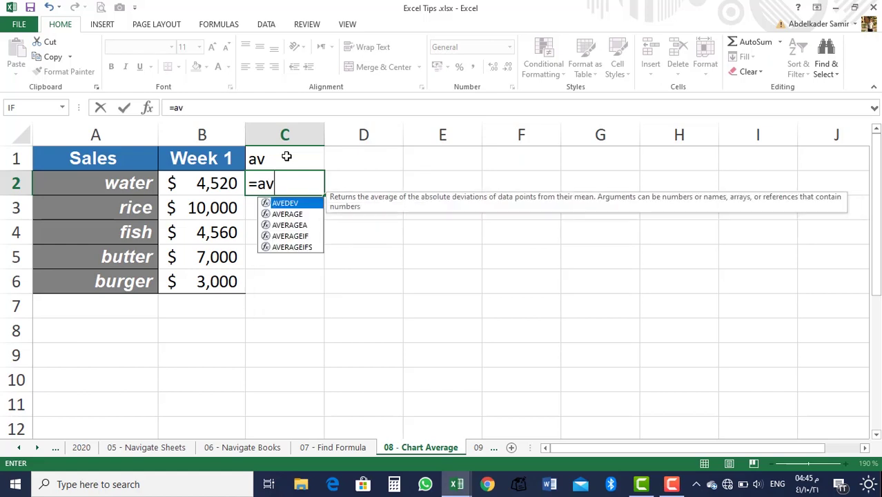
double_click(302, 216)
left_click(209, 183)
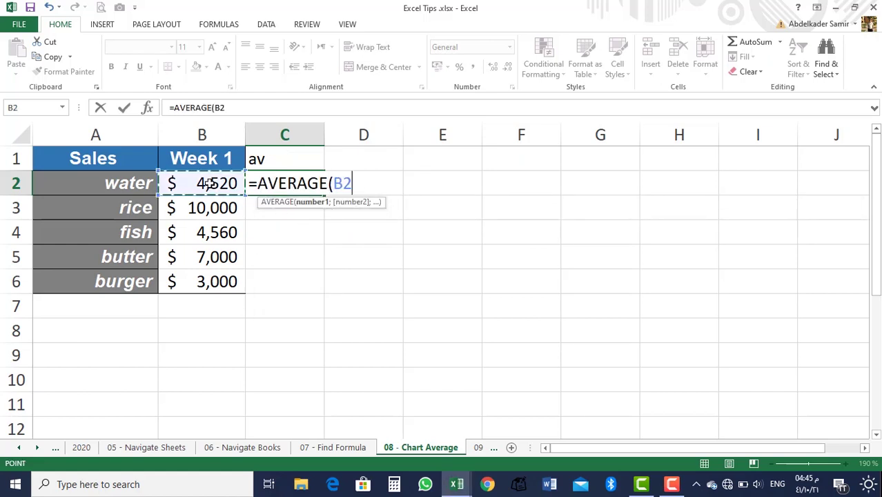
key("shift+Down")
key("shift+Down")
key("shift+Down")
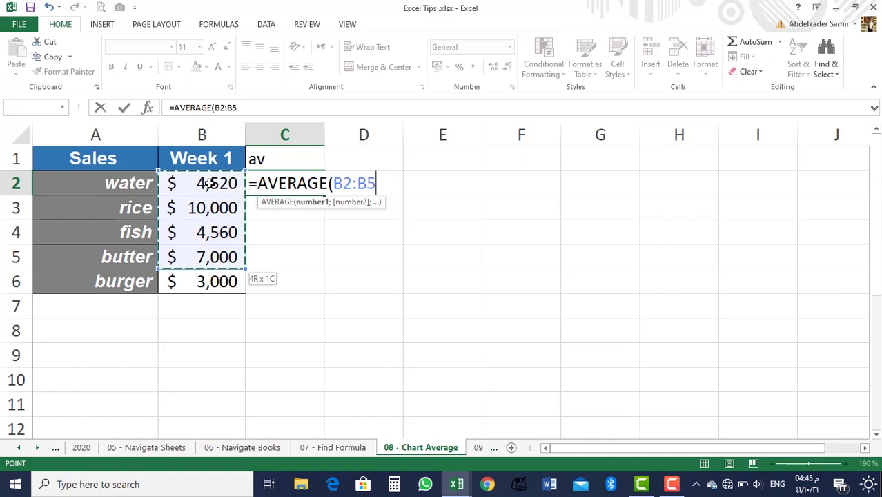
key("shift+Down")
key("F4")
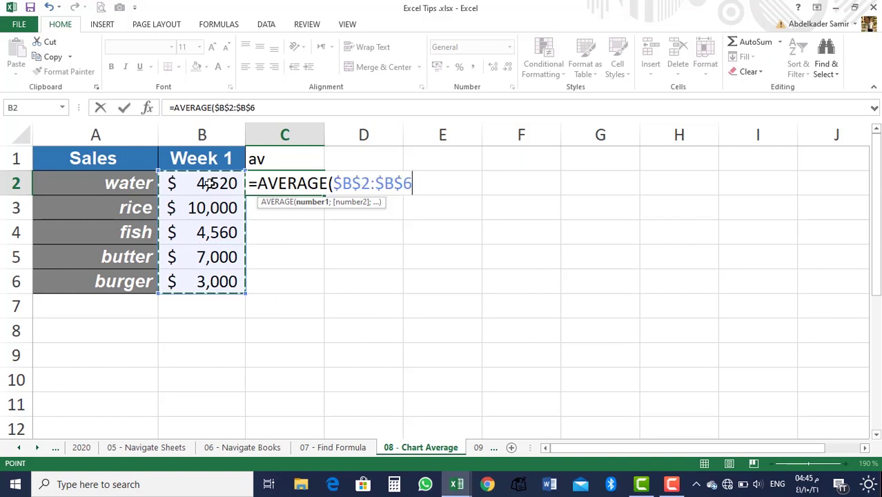
type(")")
key("Return")
left_click(281, 183)
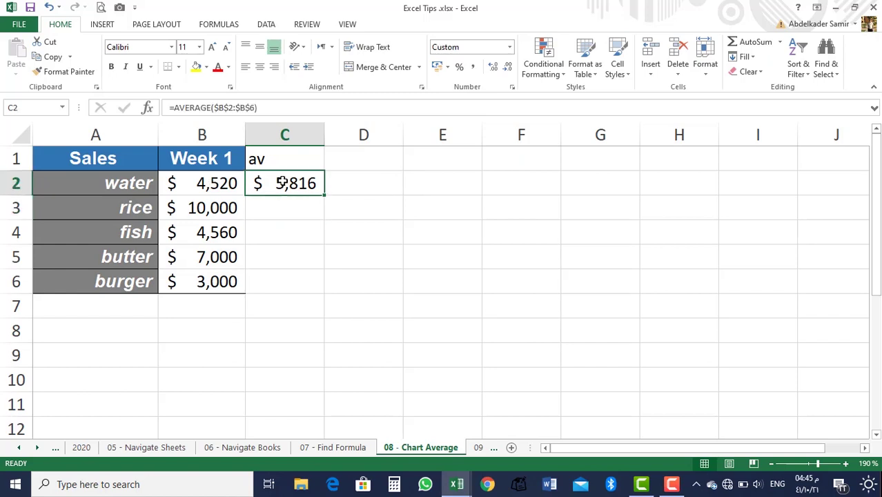
double_click(325, 195)
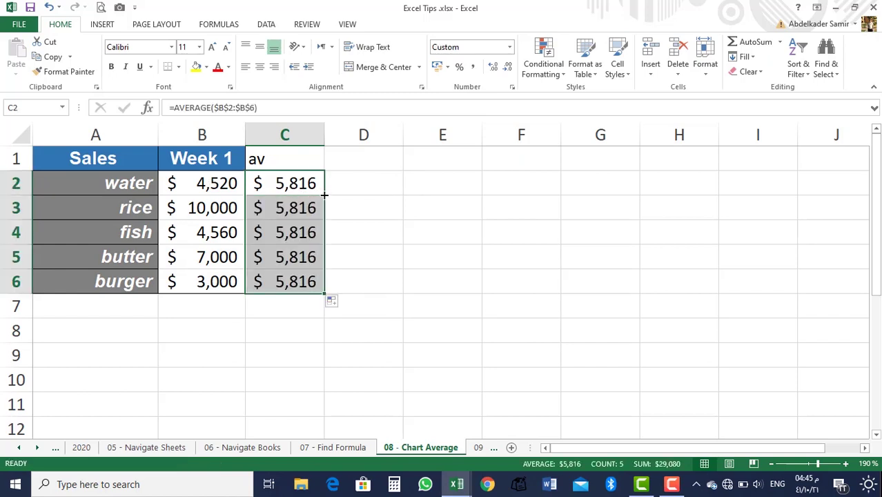
double_click(71, 162)
left_click_drag(72, 162, 92, 220)
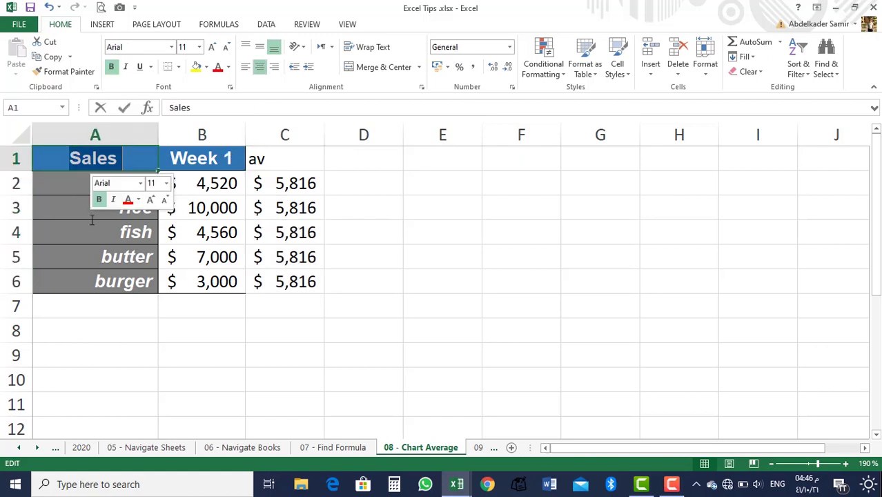
left_click(77, 378)
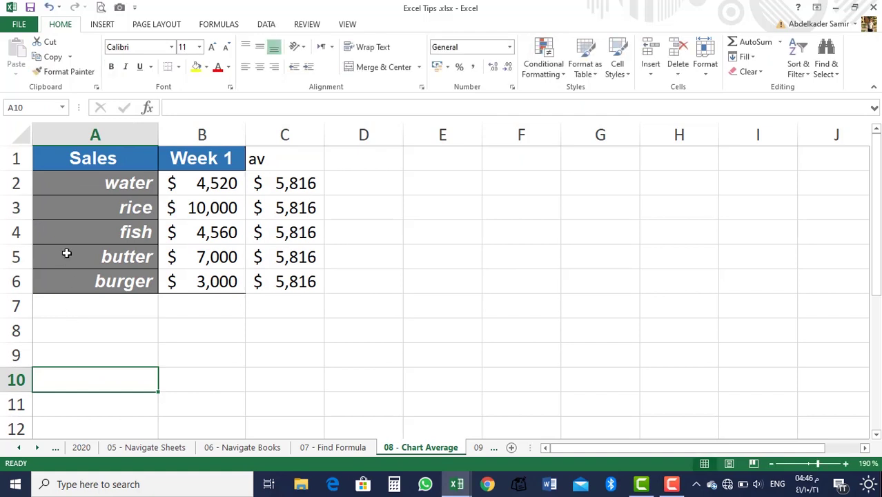
Step: Insert a 2-D clustered column chart from the sales and average data in A1:C6
left_click_drag(63, 160, 286, 279)
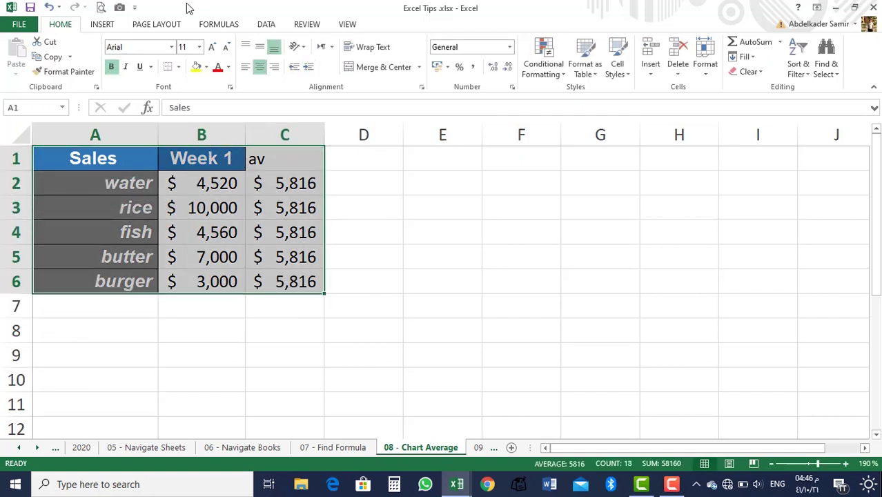
left_click(103, 28)
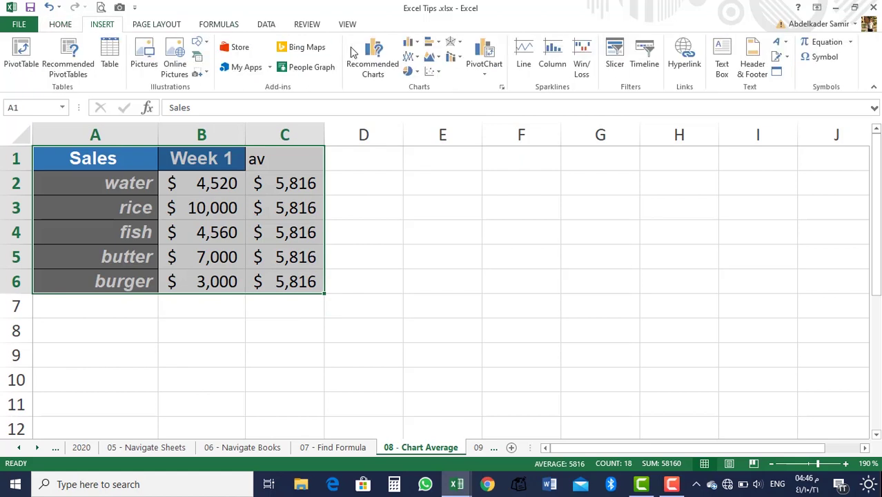
left_click(410, 44)
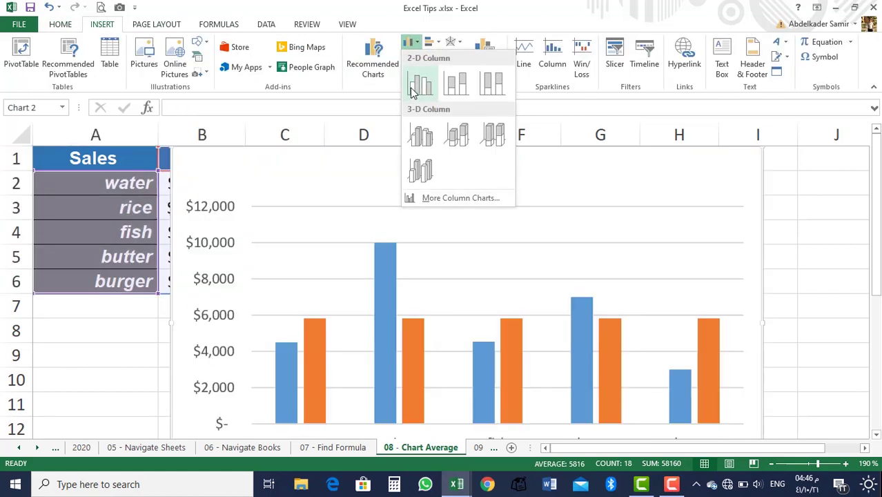
left_click(414, 87)
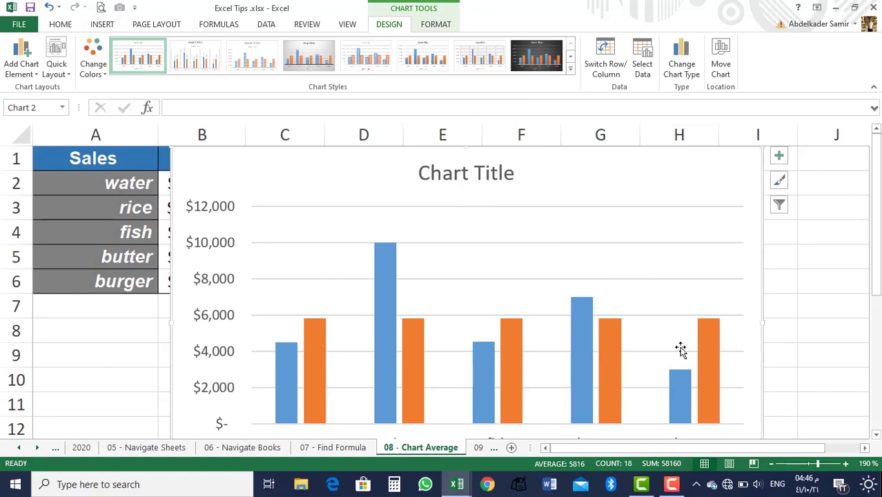
Step: Change the chart type of the av series to Line, keeping Week 1 as clustered columns
left_click_drag(876, 279, 876, 285)
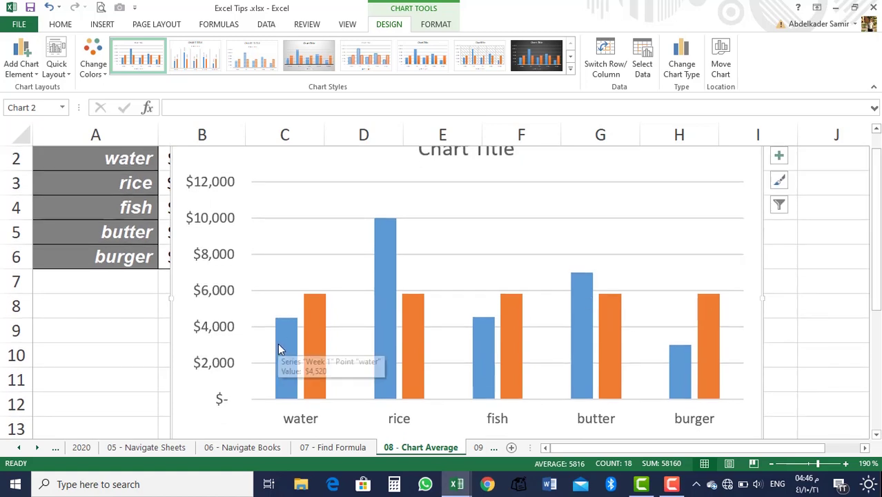
left_click(414, 349)
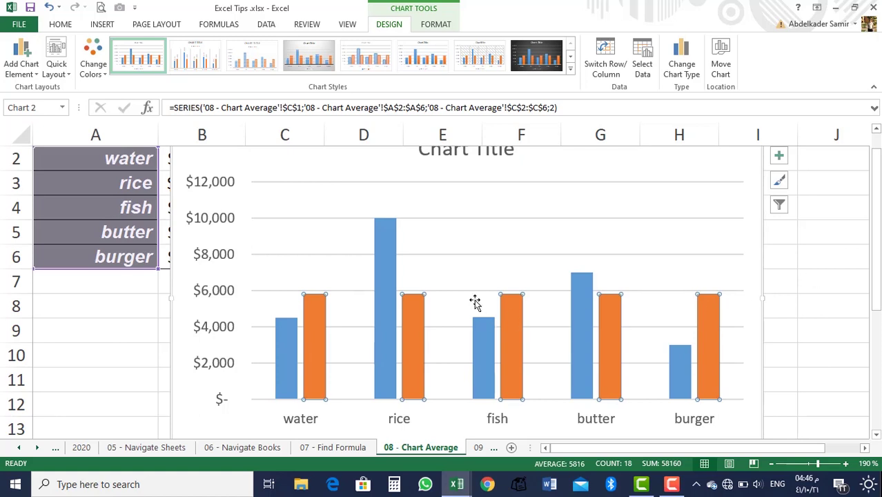
left_click(673, 71)
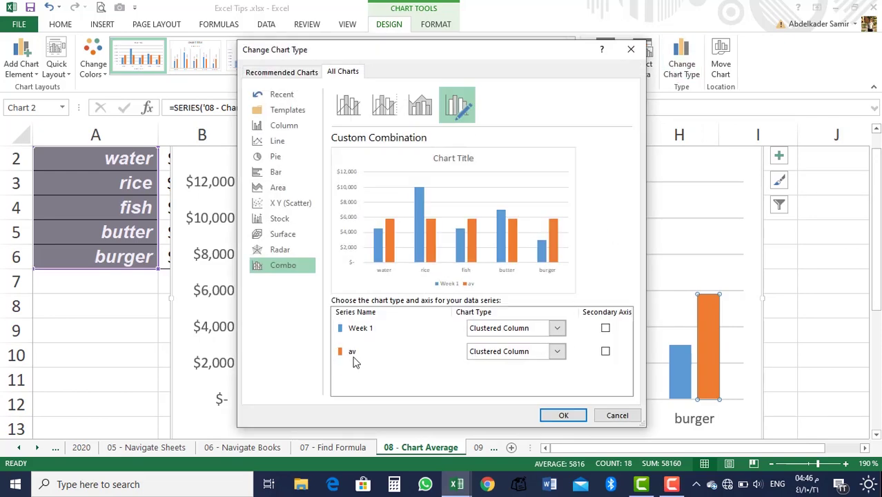
left_click(559, 351)
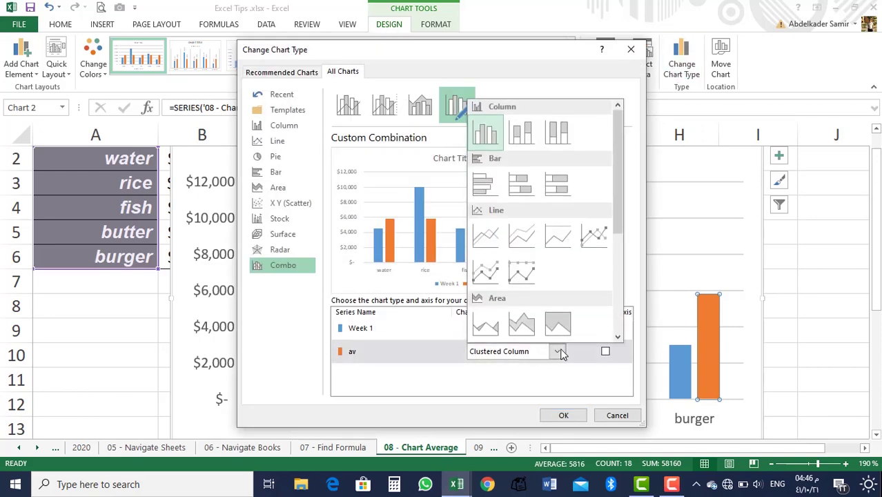
left_click(488, 238)
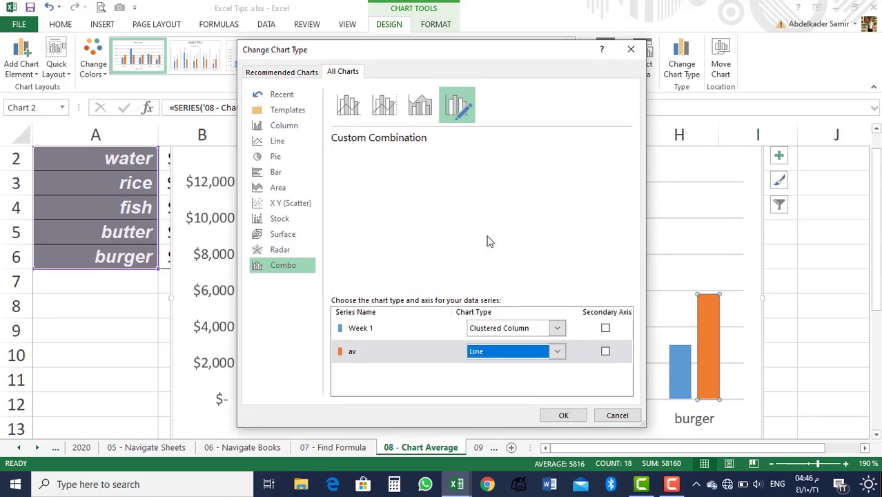
left_click(567, 418)
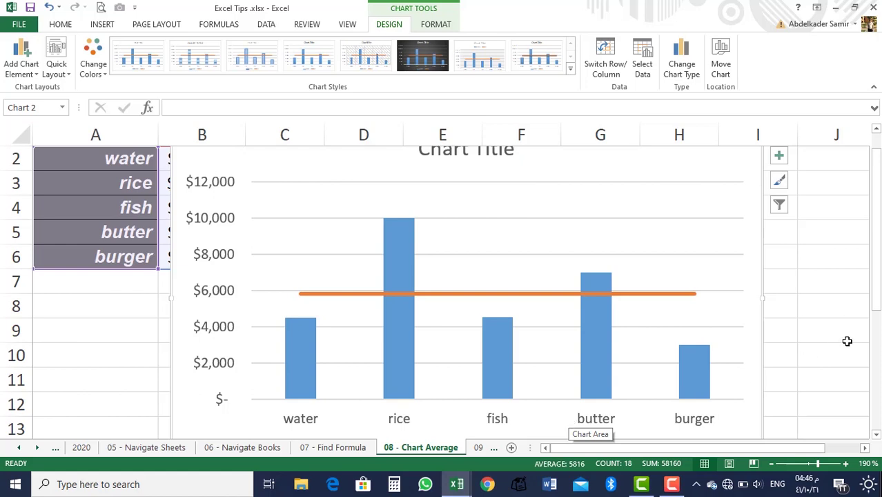
Step: Shrink the chart and place it beside the sales table, across about columns D to H and rows 1 to 11
left_click_drag(878, 304, 877, 354)
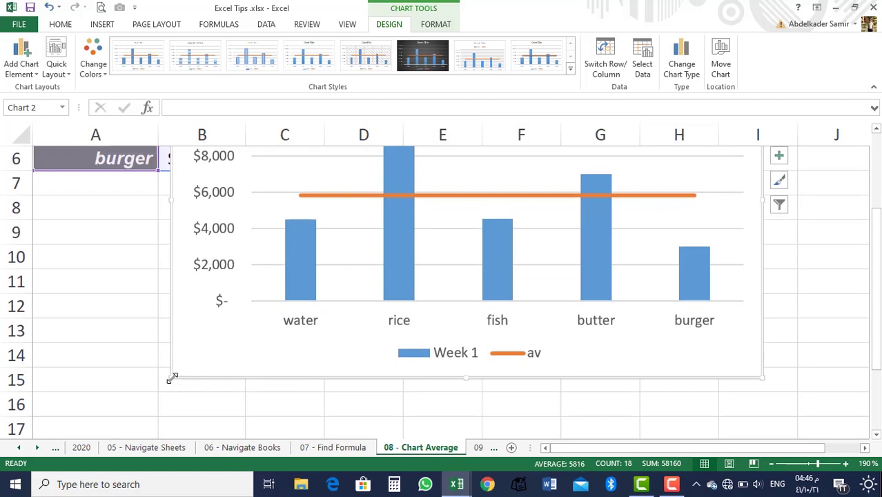
left_click_drag(173, 376, 321, 381)
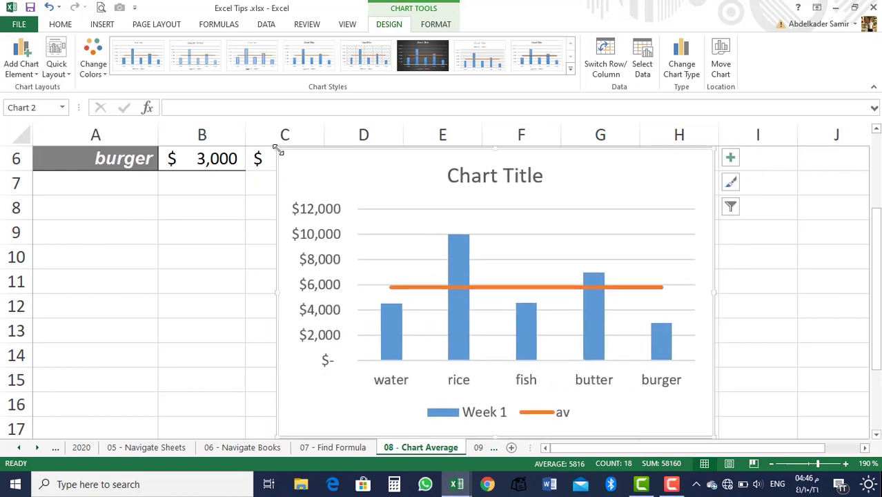
left_click_drag(277, 148, 414, 215)
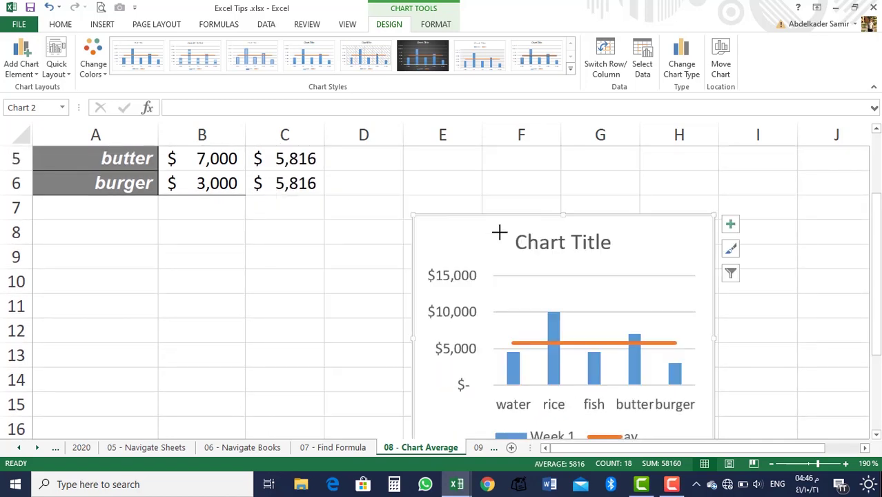
left_click_drag(487, 235, 448, 179)
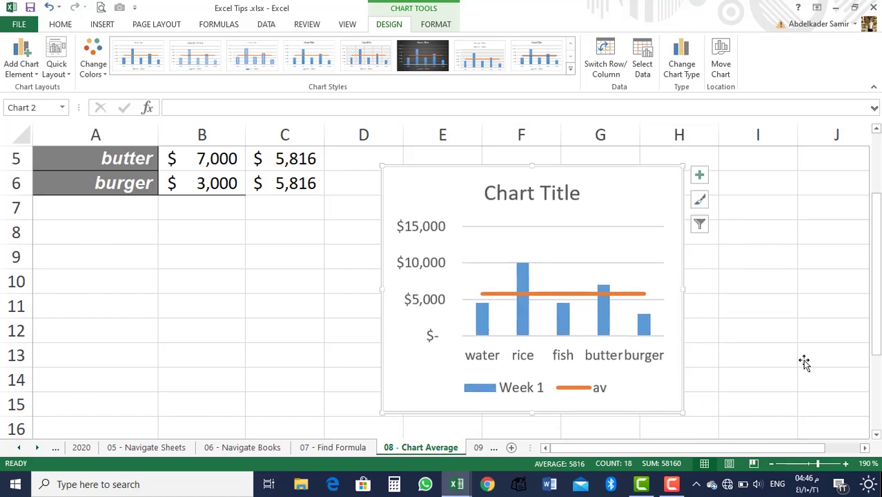
left_click_drag(876, 336, 877, 324)
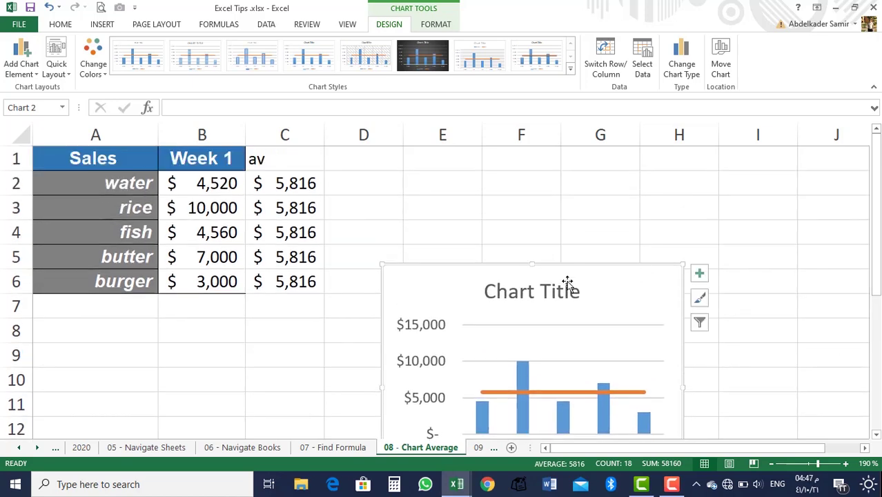
left_click_drag(457, 287, 436, 175)
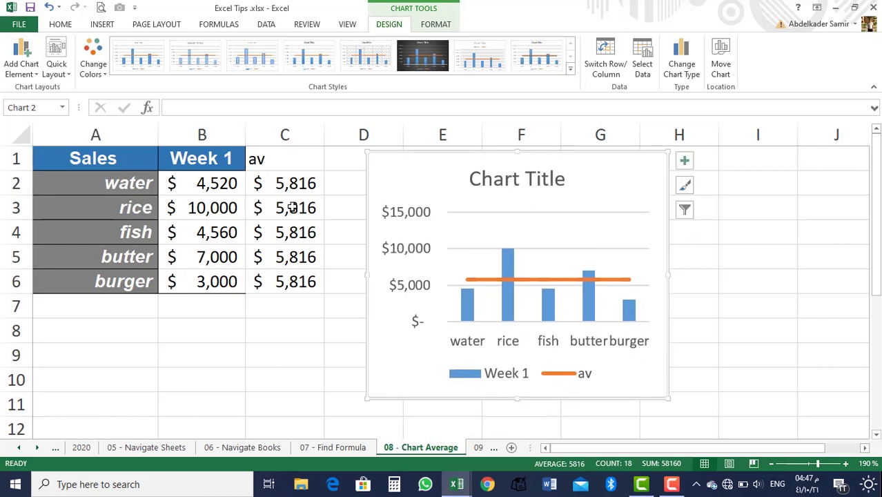
Step: Set the Week 1 sales of water to 5000 and of fish to 2000
left_click(217, 186)
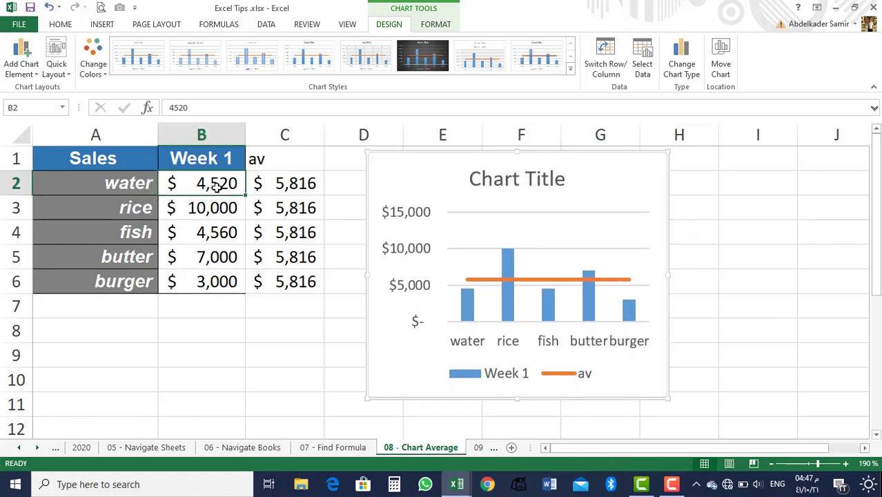
type("5000")
key("Return")
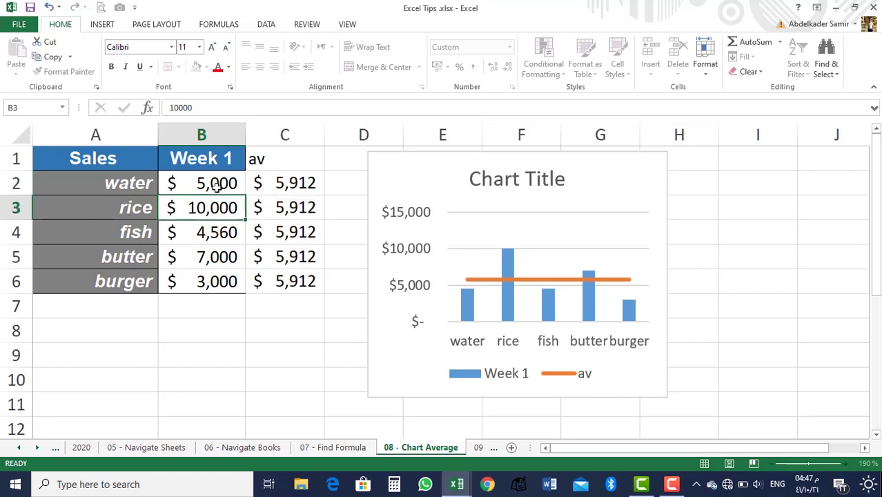
left_click(205, 242)
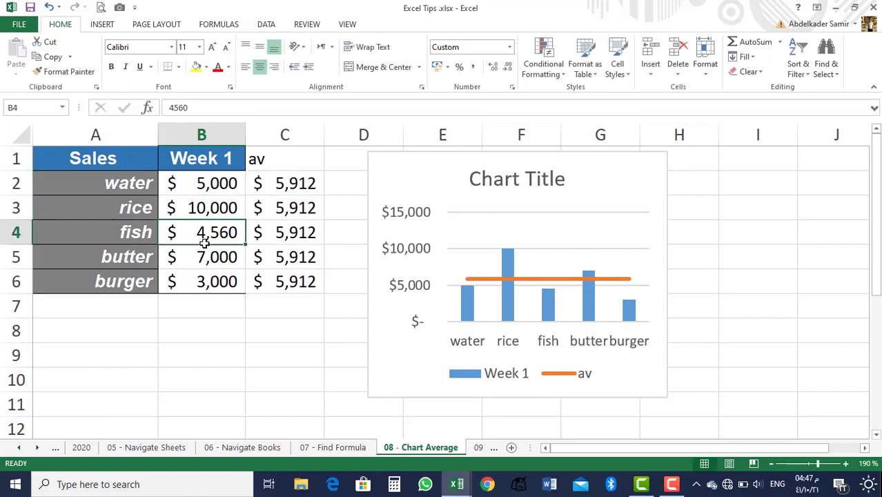
type("2000")
key("Return")
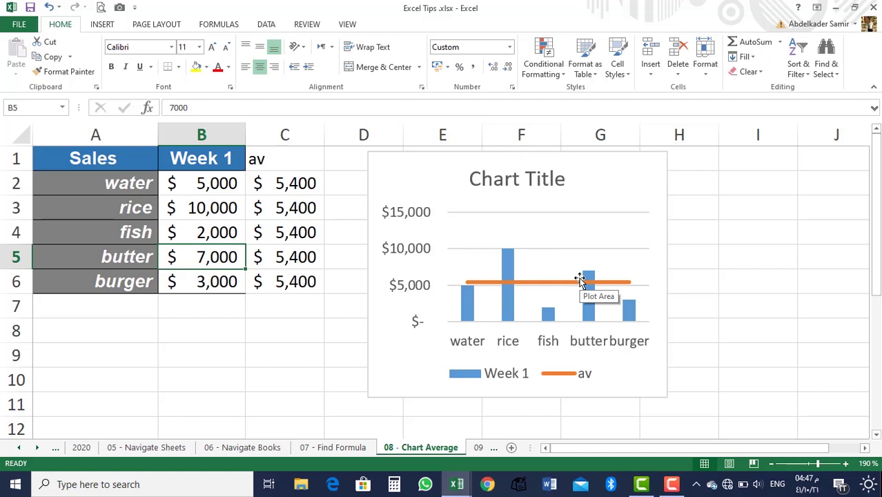
Step: Go to the 09 - Clipboard sheet and select the empty cell C3
left_click(479, 447)
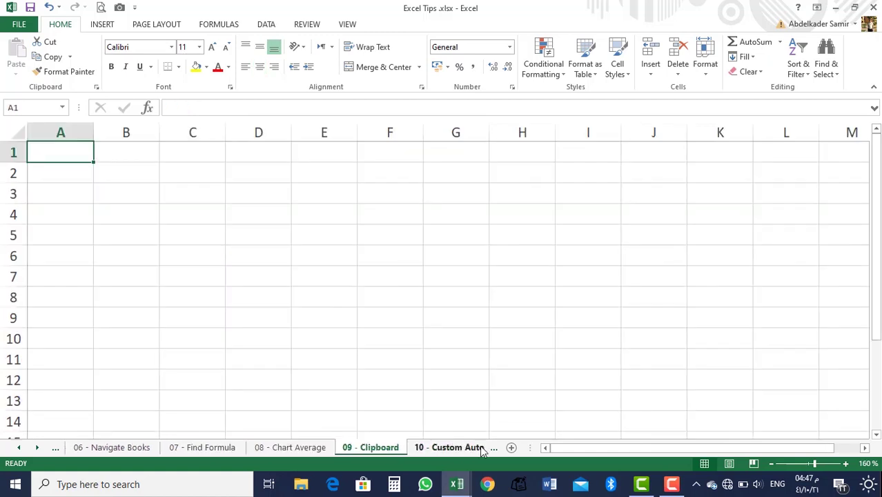
left_click(162, 326)
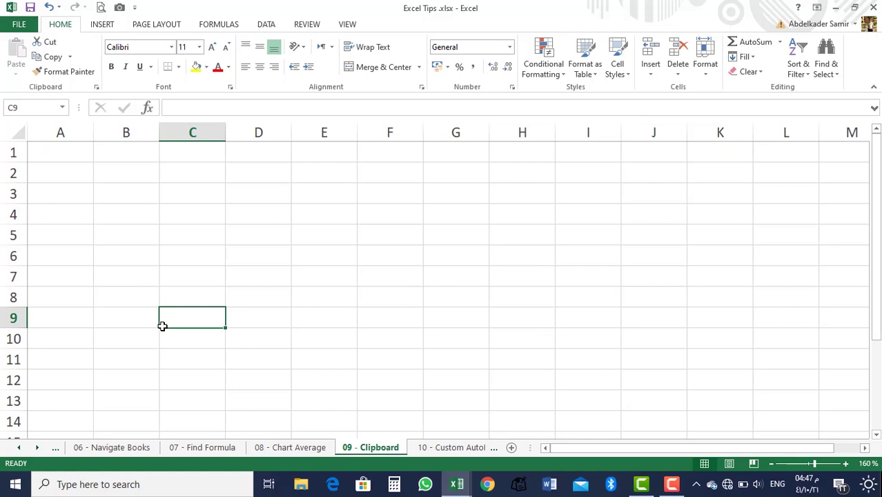
left_click(188, 191)
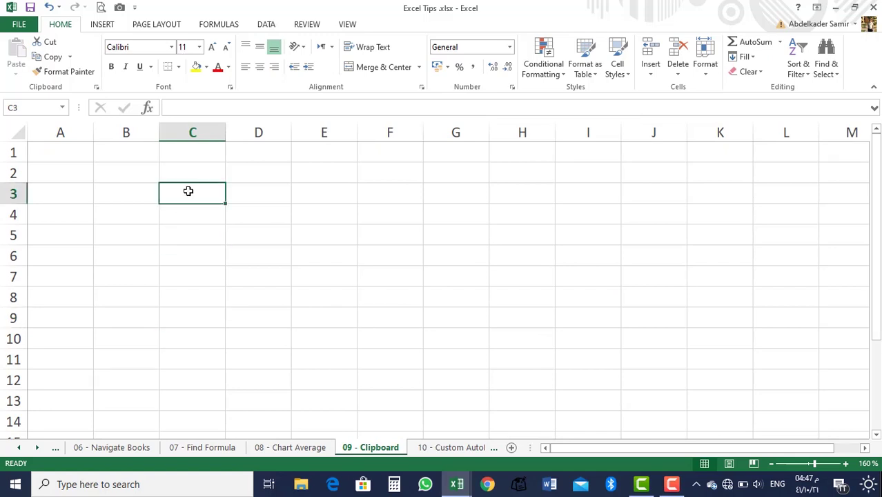
Step: Enter a person's first name in cell C3
type("abdelkad")
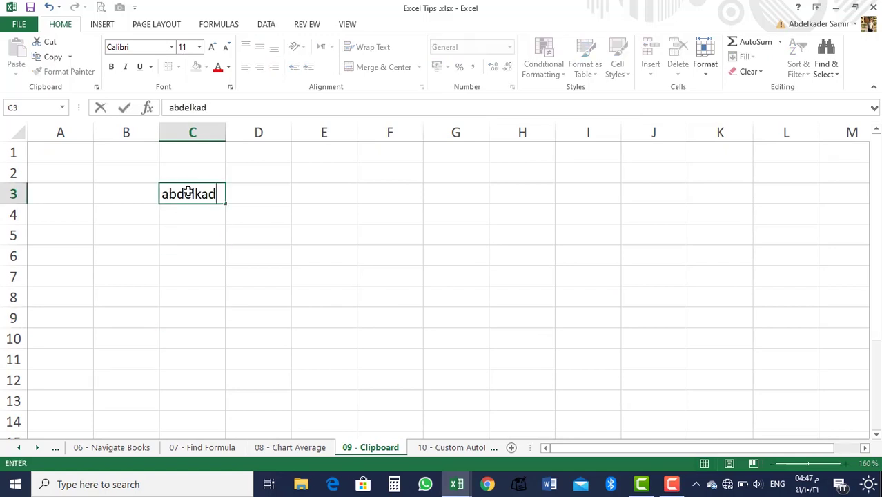
type("er")
key("Return")
Step: Copy the name in C3 and paste it into cells E3 and F3
left_click(188, 191)
key("ctrl+c")
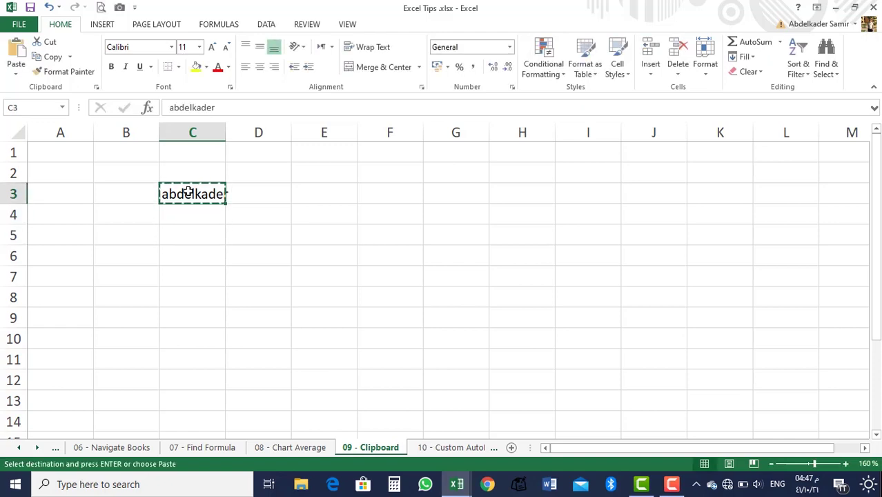
key("Right")
key("Right")
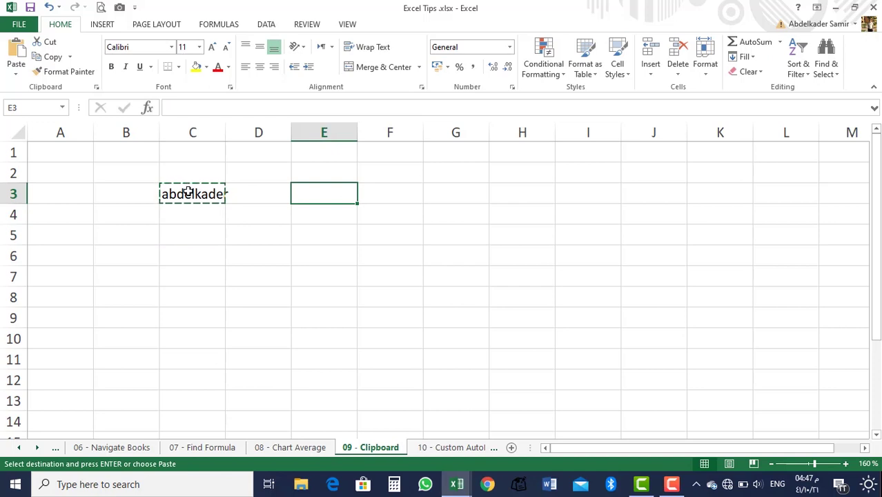
key("ctrl+v")
key("Right")
key("ctrl+v")
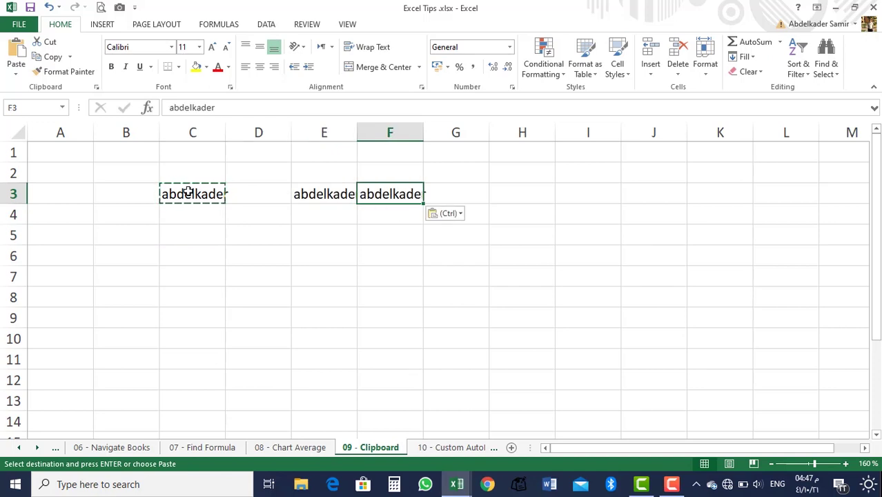
Step: Enter 1000 in cell E4, directly below the first pasted name
key("Down")
key("Left")
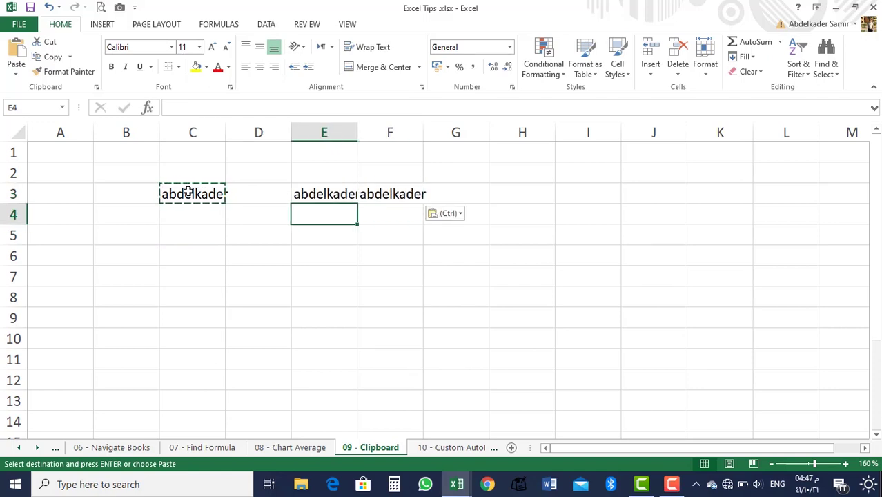
type("1000")
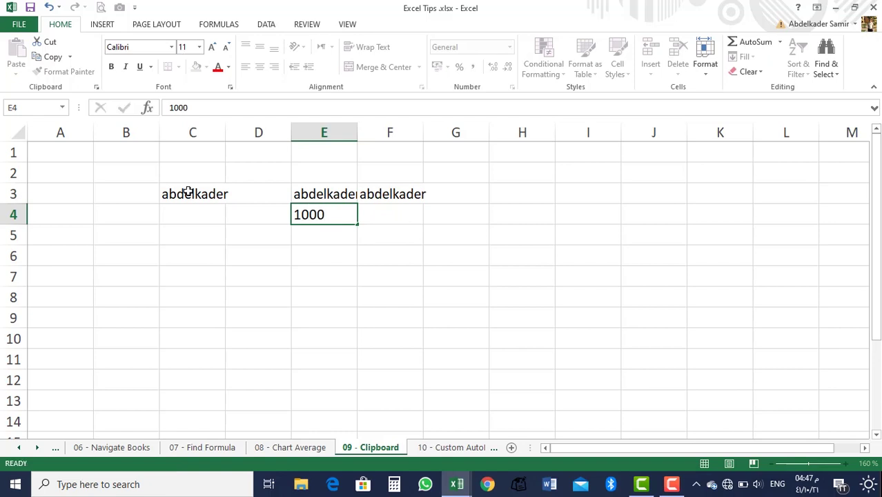
key("Right")
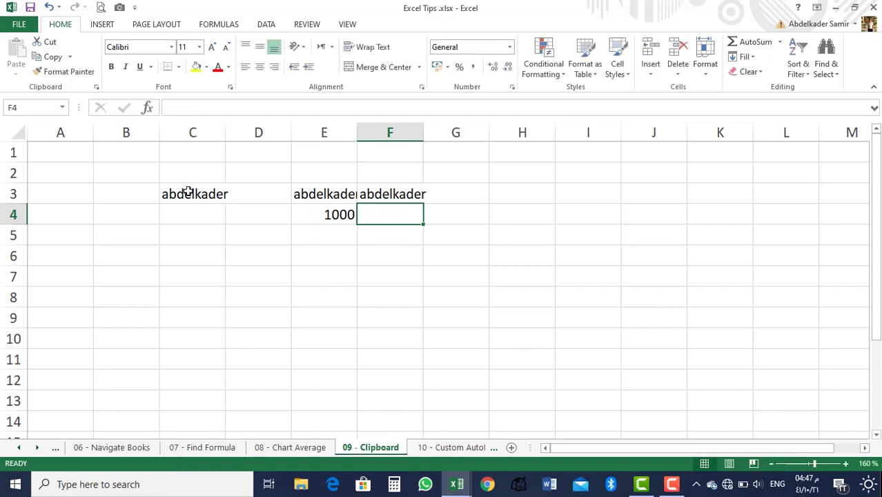
left_click(323, 197)
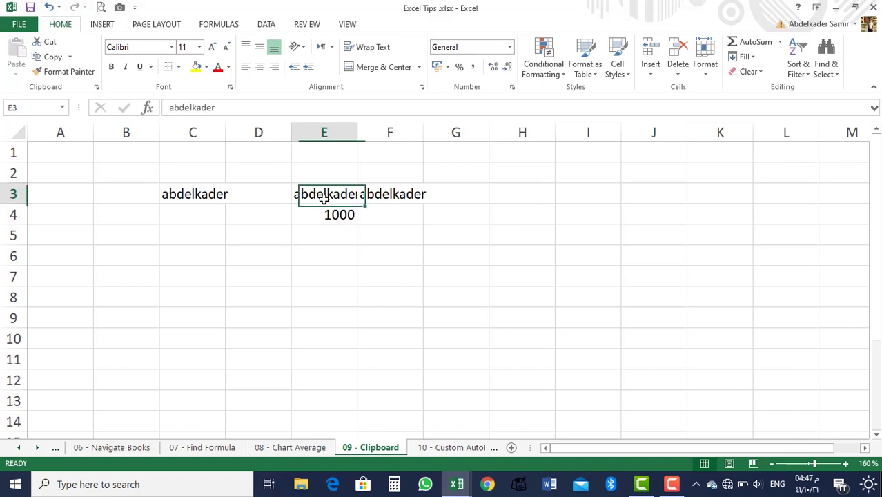
left_click(328, 214)
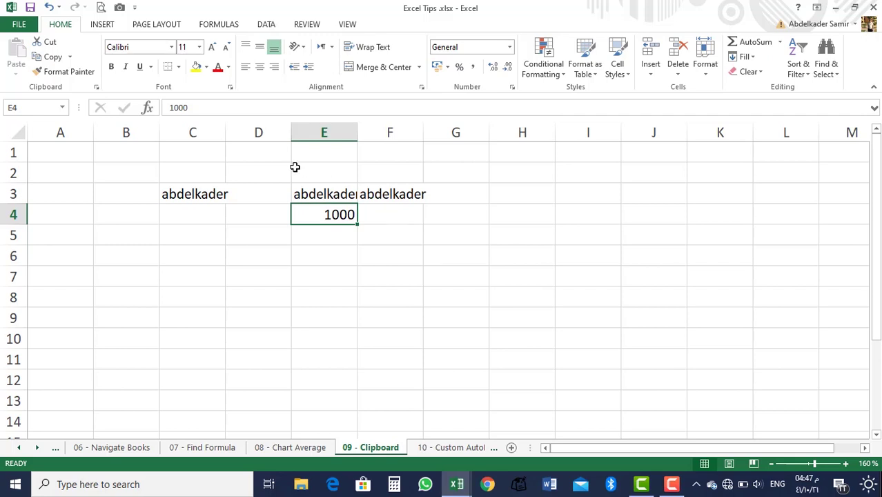
Step: Copy the name in C3 again and show the Office Clipboard with its stored items
left_click(178, 186)
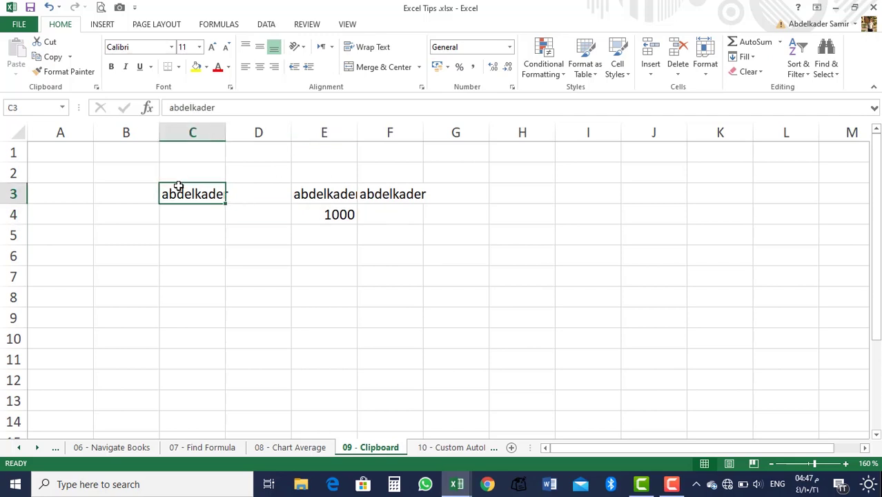
key("ctrl+c")
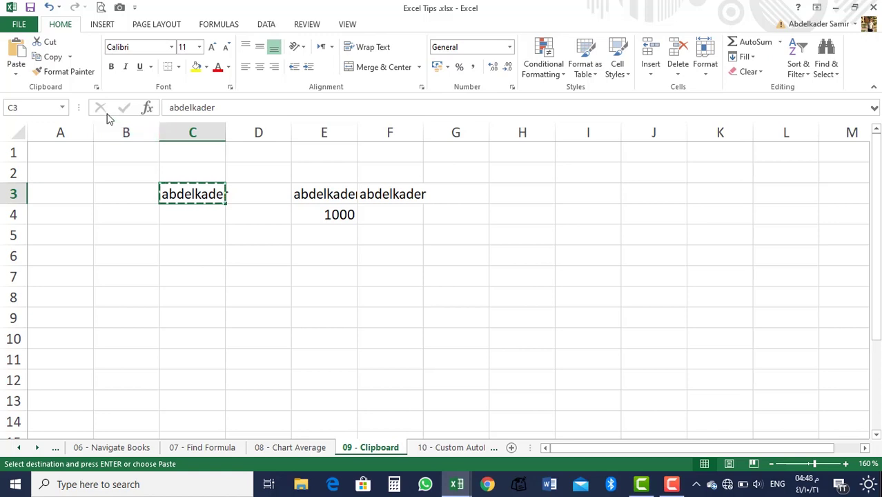
left_click(96, 90)
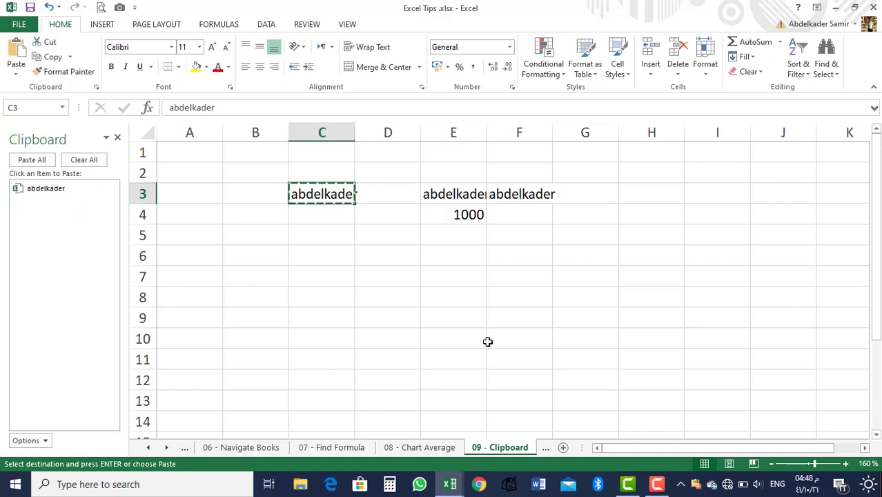
Step: Paste the name stored in the Office Clipboard into cells C5 and E6
left_click(444, 239)
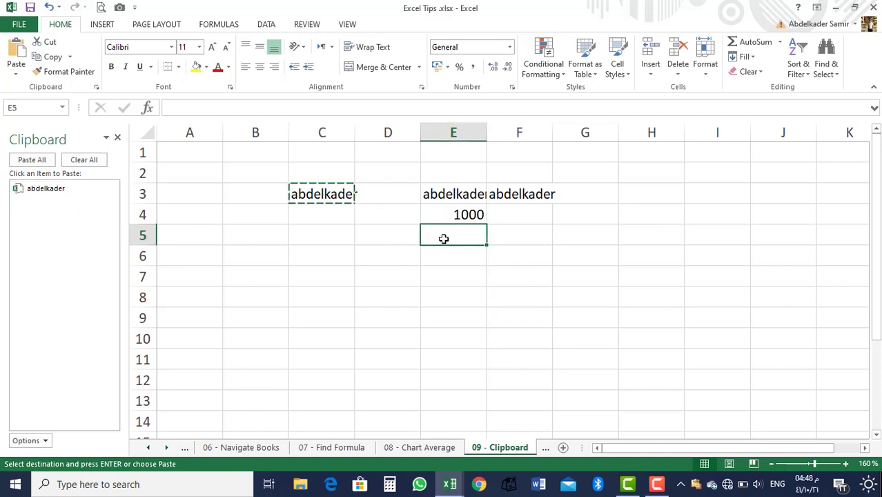
left_click(314, 236)
left_click(31, 188)
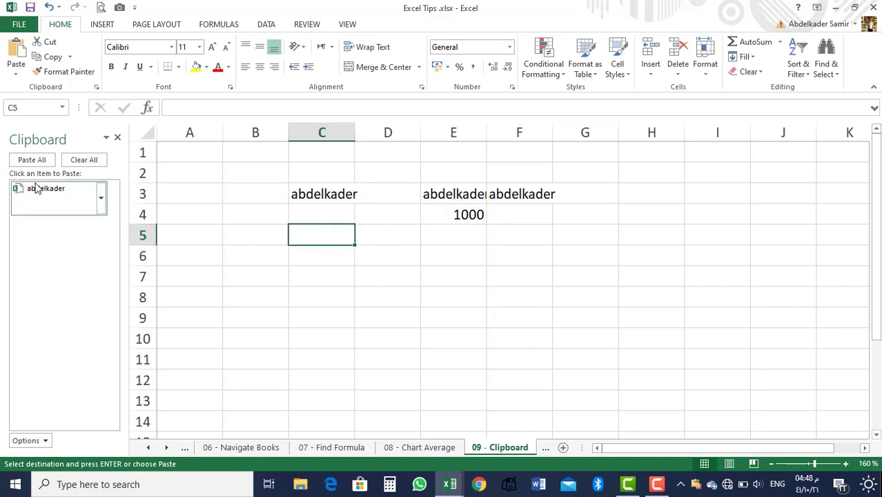
left_click(453, 254)
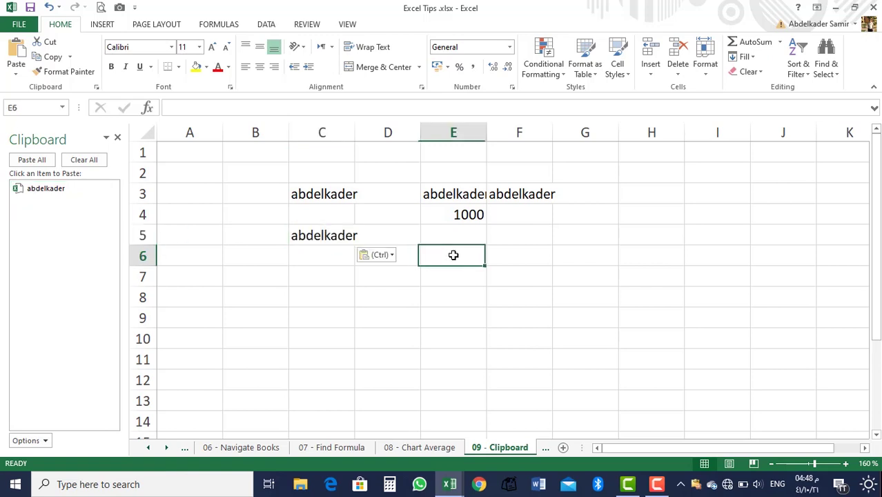
left_click(57, 190)
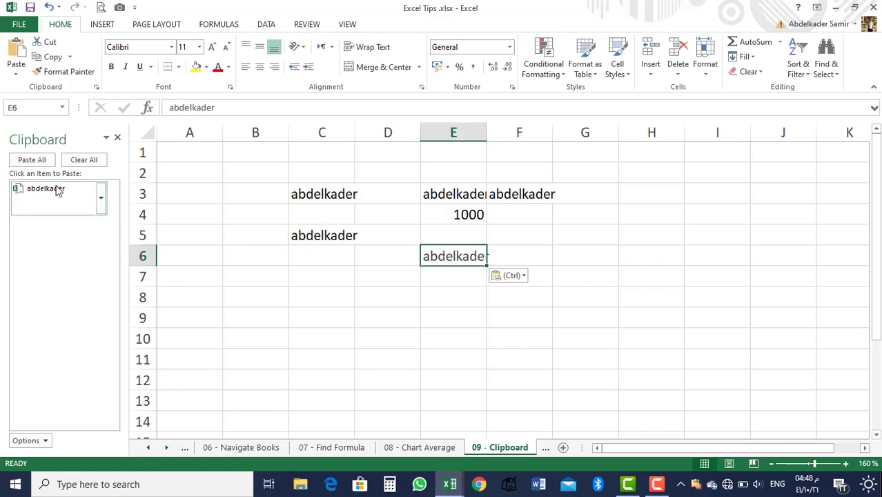
Step: Enter 1000 in cell E7 and paste the stored clipboard name into G7
left_click(322, 284)
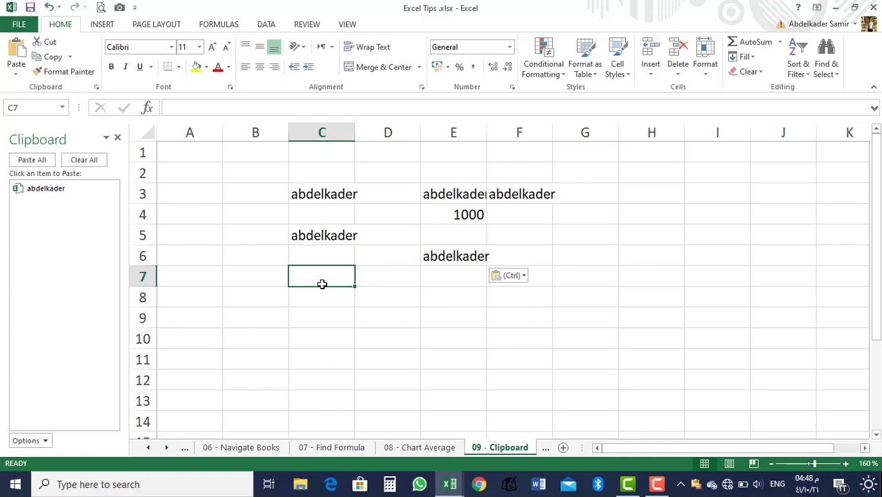
left_click(451, 275)
type("1000")
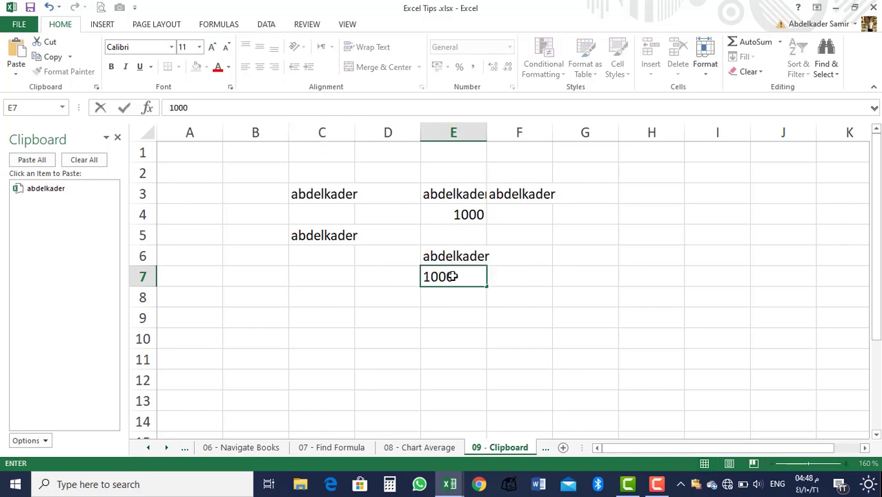
key("Return")
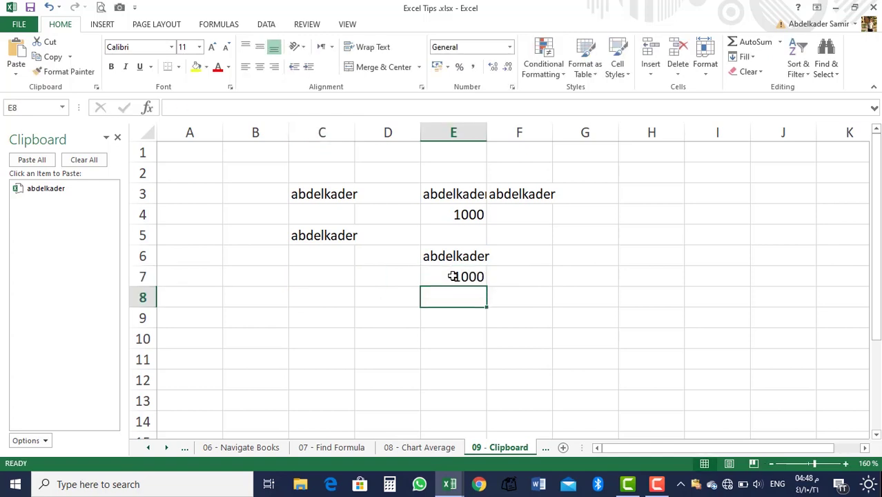
left_click(588, 278)
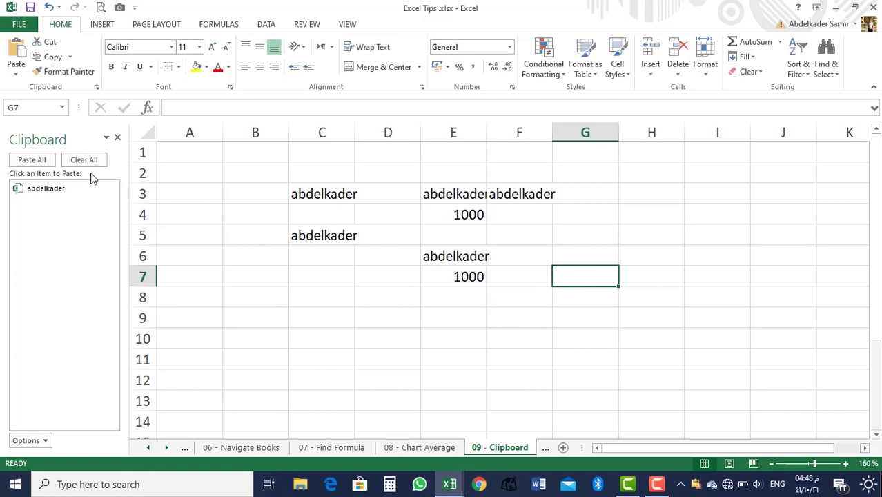
left_click(59, 190)
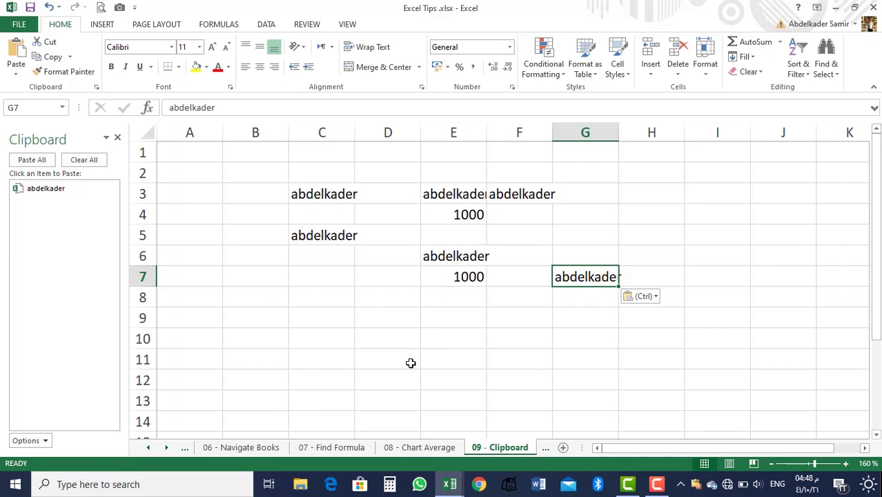
Step: Go to the 10 - Custom AutoFills sheet and close the Office Clipboard
left_click(544, 448)
left_click(544, 450)
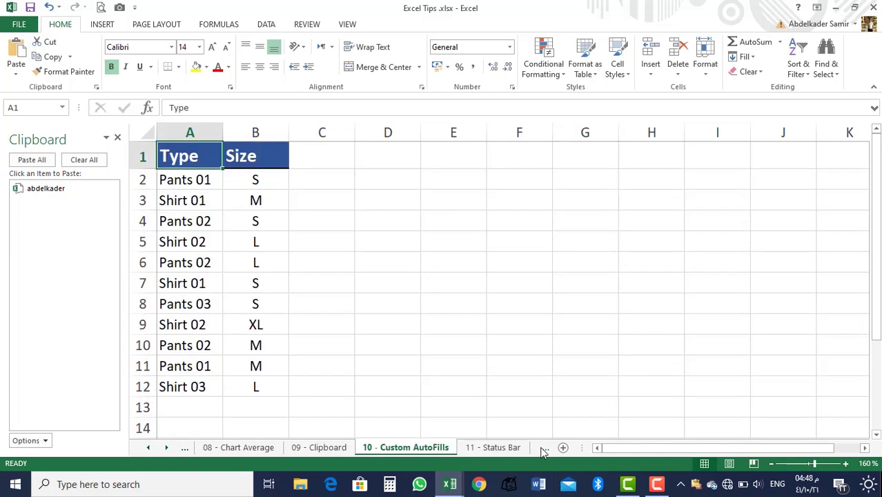
left_click(450, 383)
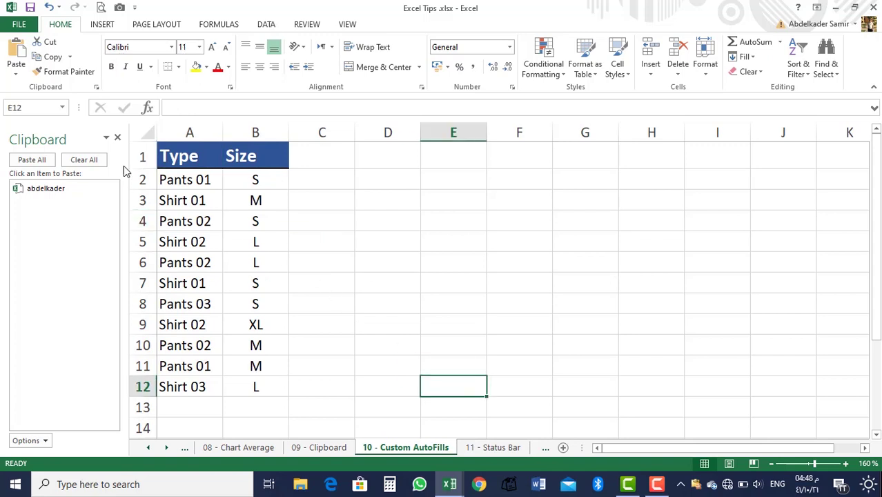
left_click(118, 139)
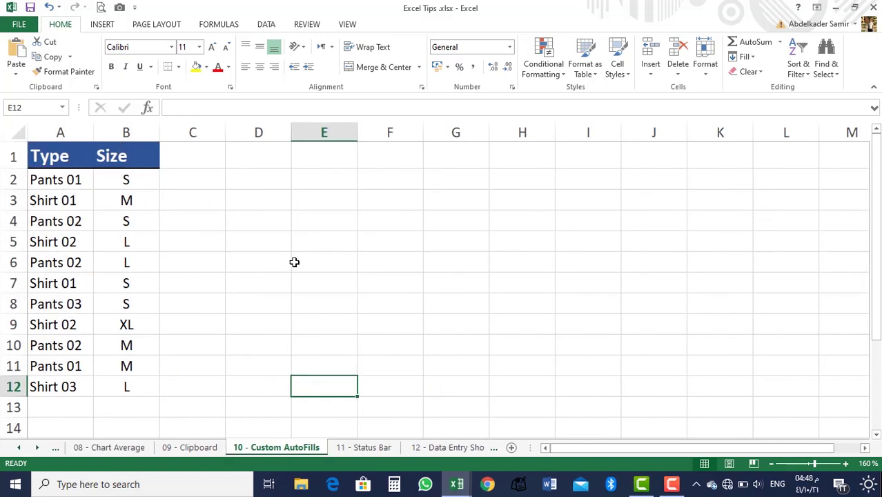
left_click(322, 249)
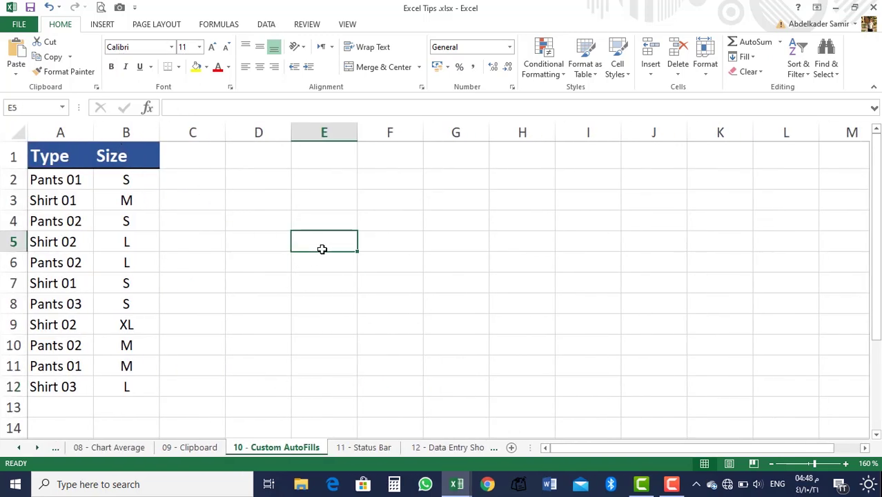
left_click(318, 175)
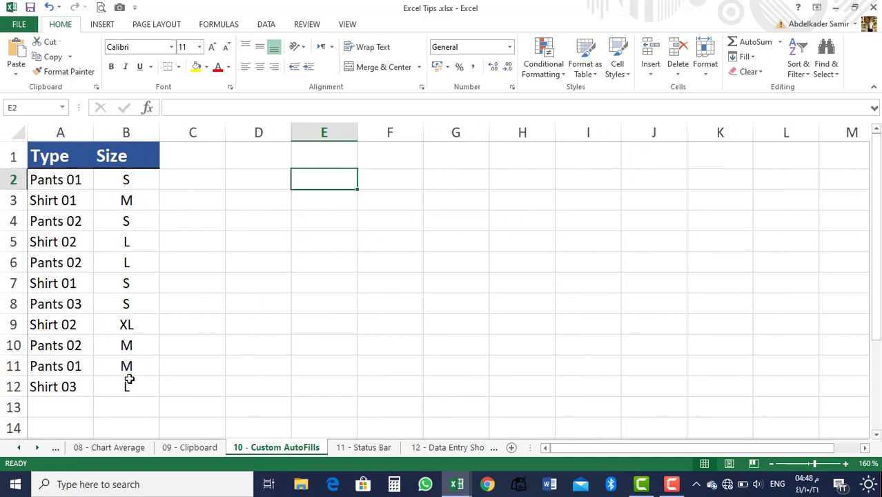
left_click(186, 178)
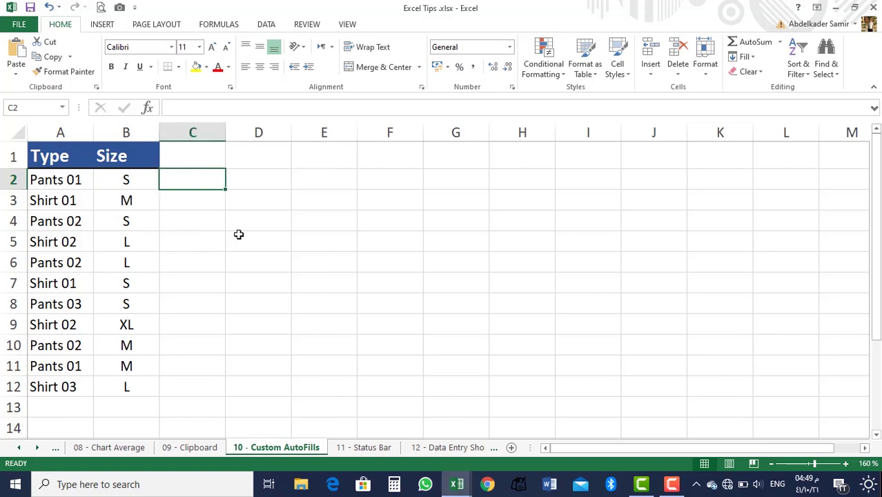
Step: Enter 1 in D2 and 2 in D3, and autofill the number series down to D7
left_click(251, 178)
type("1")
key("Return")
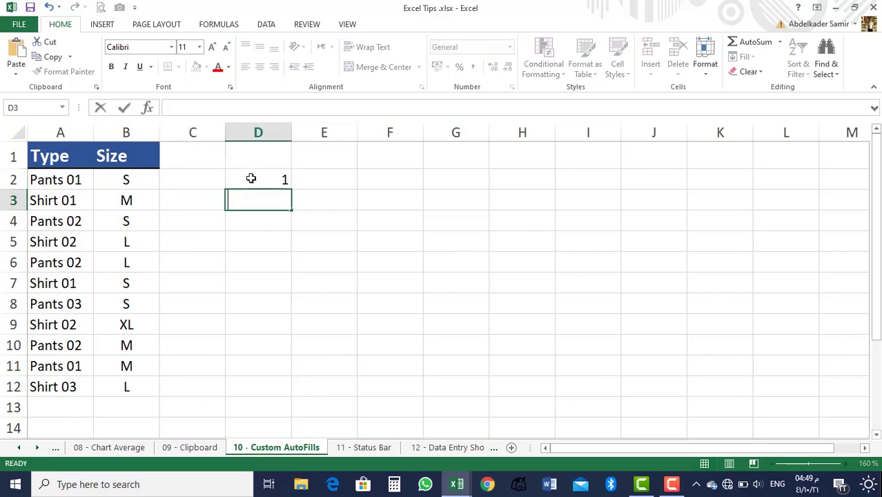
type("2")
key("Return")
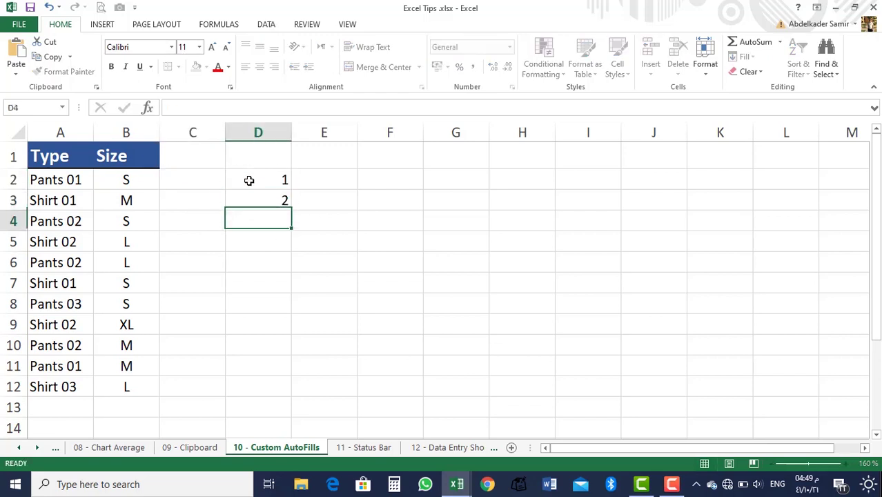
left_click_drag(248, 179, 290, 294)
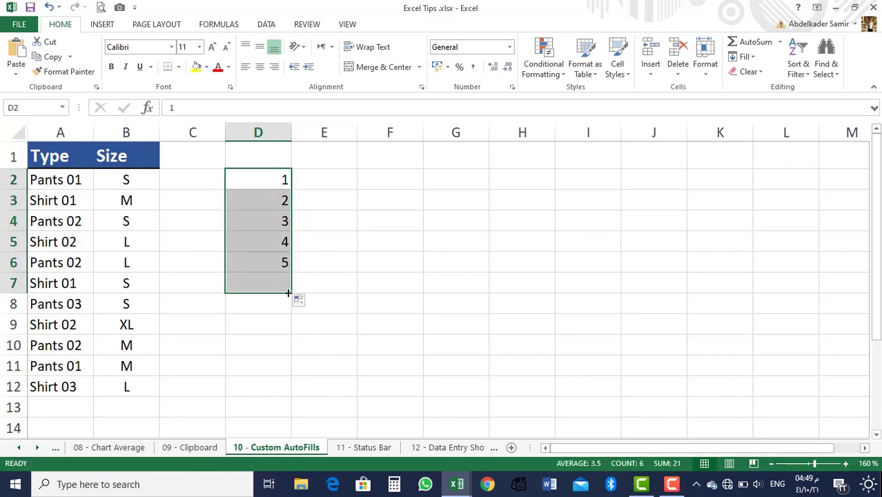
Step: Enter the date 1/20 in E2 and autofill the monthly series down to E6
left_click(327, 180)
type("1/20")
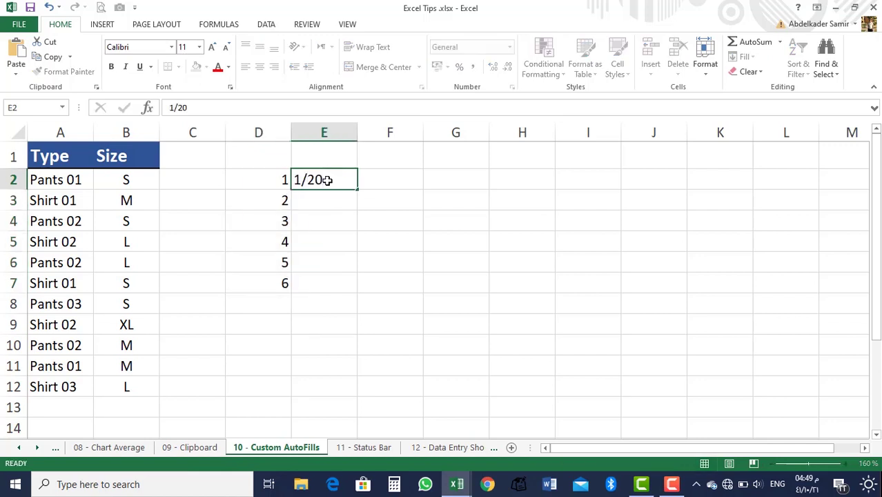
key("Return")
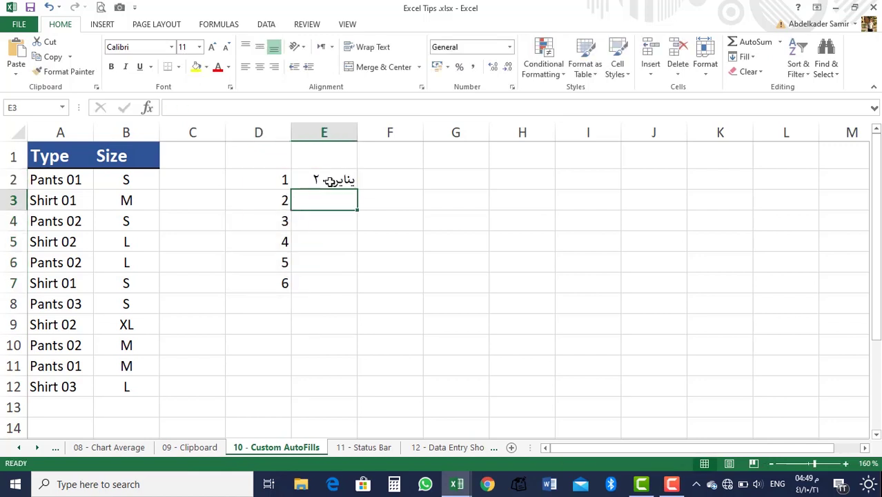
left_click(330, 180)
left_click_drag(357, 189, 349, 274)
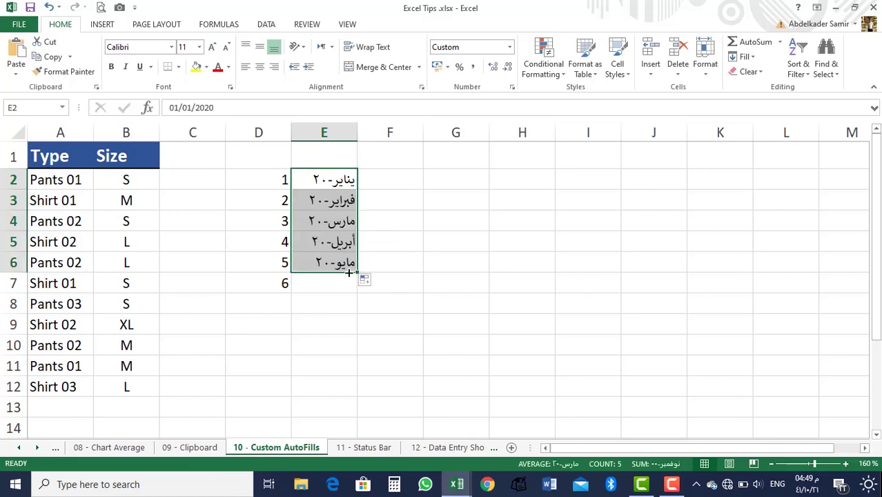
Step: Open the custom lists editor from the General section of the advanced Excel options
left_click(102, 208)
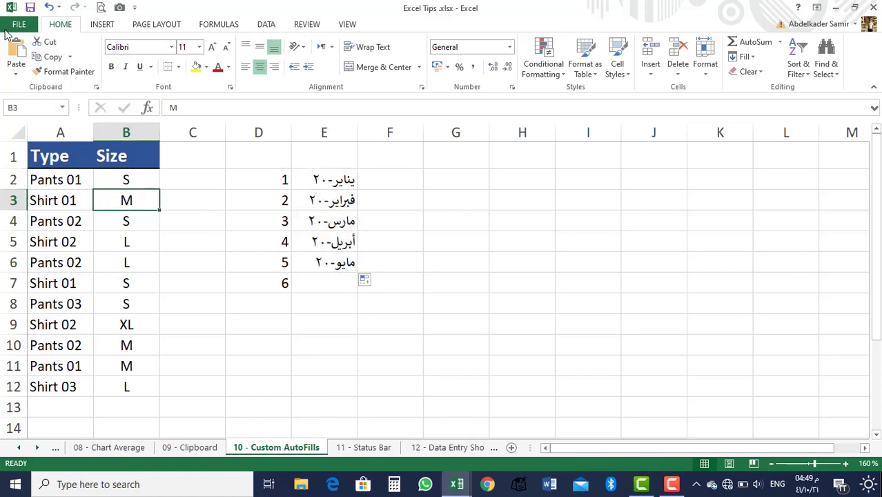
left_click(10, 28)
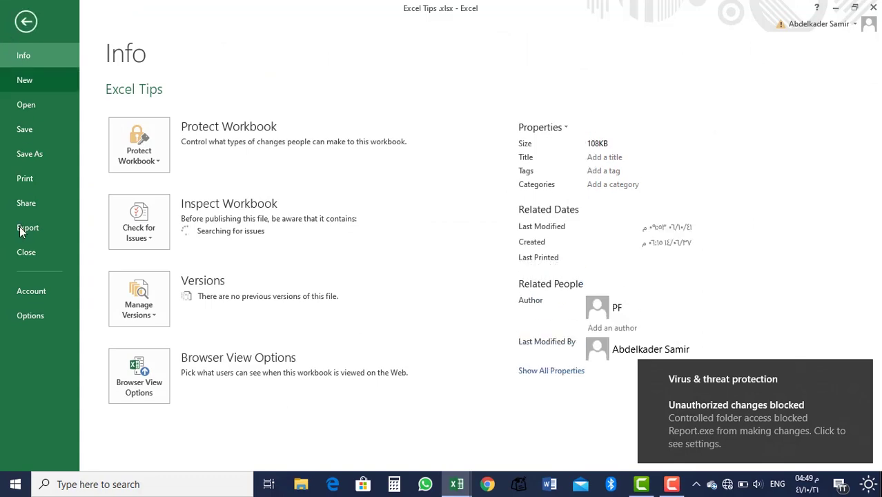
key("Escape")
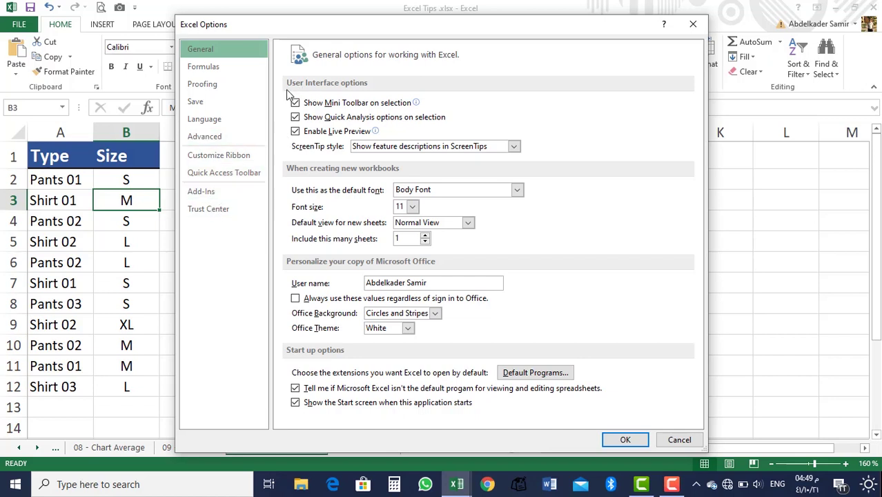
left_click(213, 141)
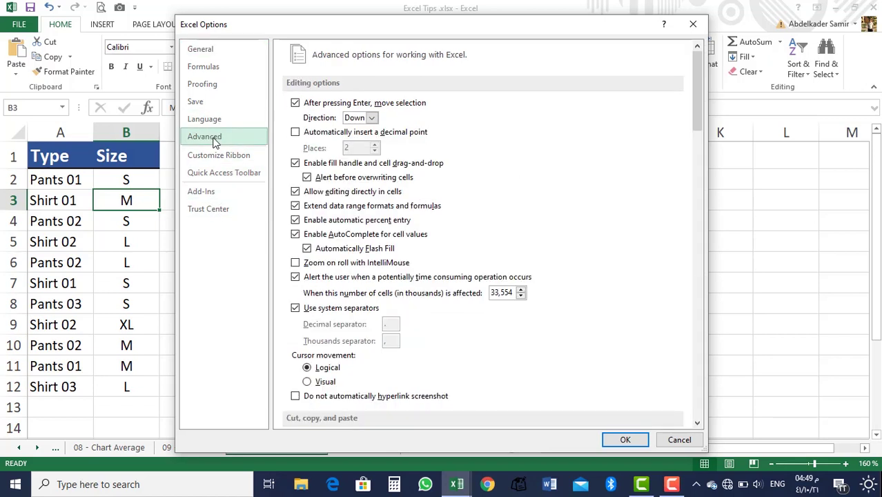
left_click_drag(697, 86, 694, 293)
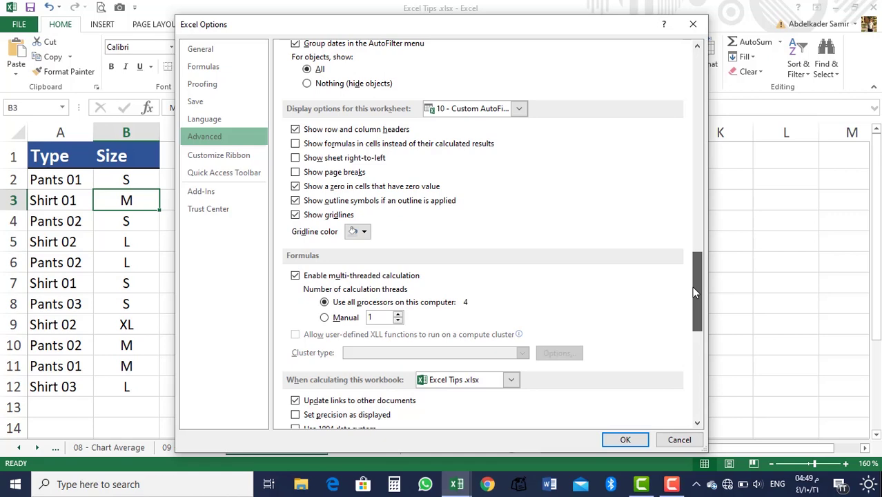
left_click_drag(694, 292, 689, 342)
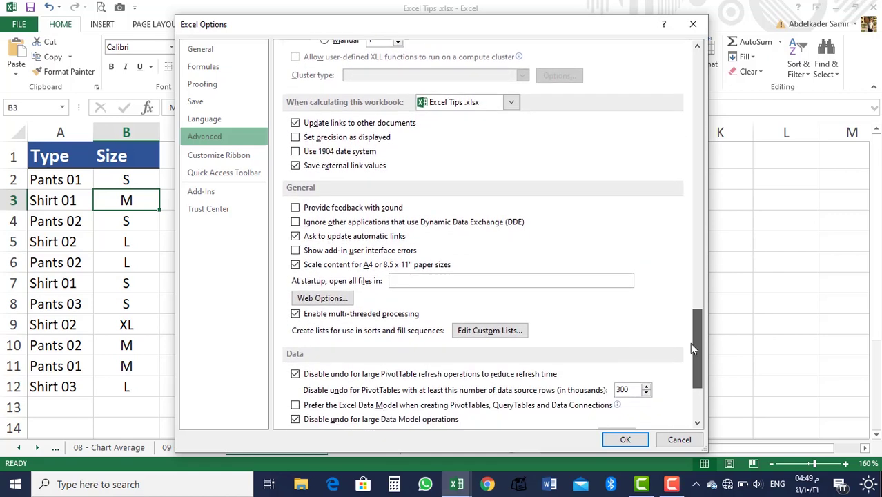
left_click(504, 338)
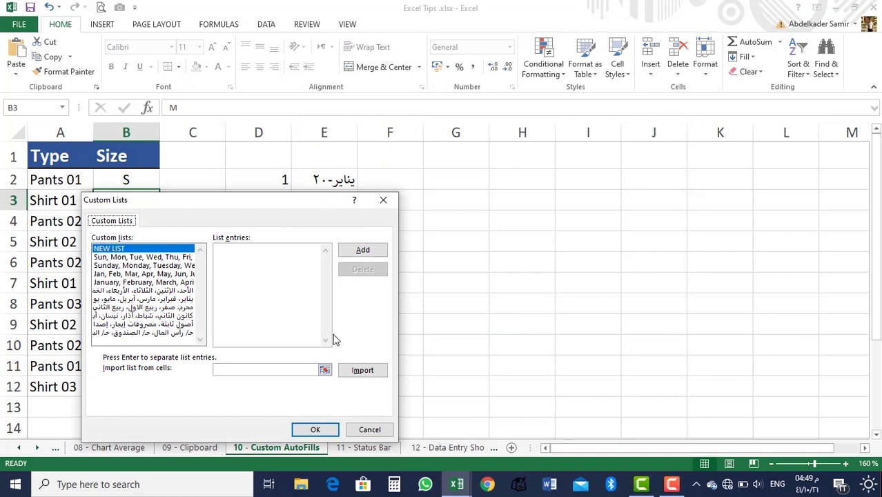
Step: Add a new custom list with the entries s, l, xl, m, ss, ccv and bbn, and close the options
left_click(255, 258)
type("l")
key("Return")
type("xl")
key("Return")
type("m")
key("Return")
type("ss")
key("Return")
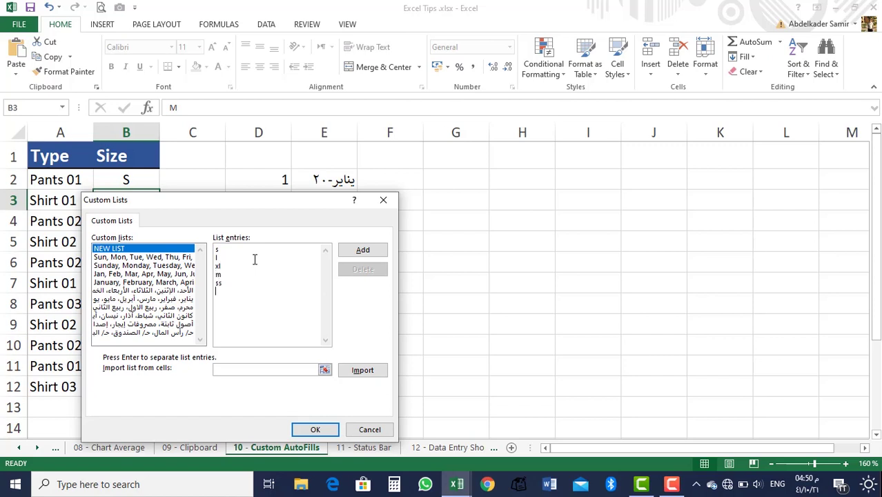
type("ccv")
key("Return")
type("bbn")
key("Return")
left_click(358, 254)
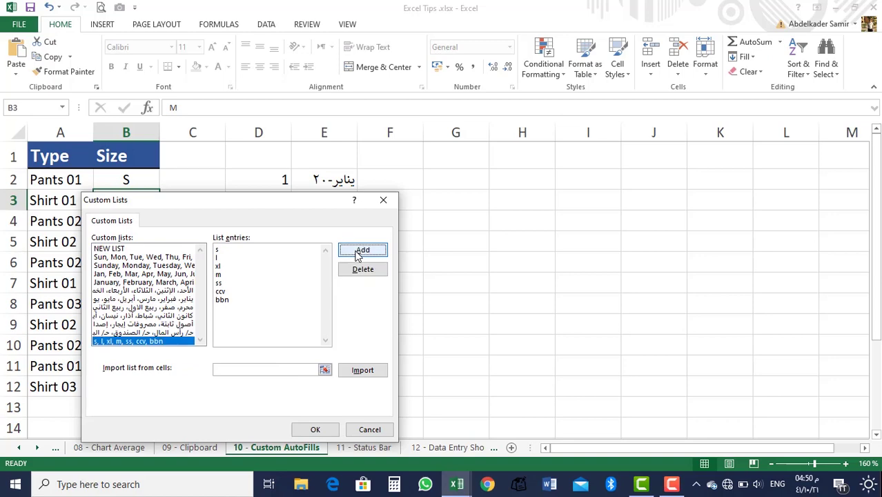
left_click(376, 431)
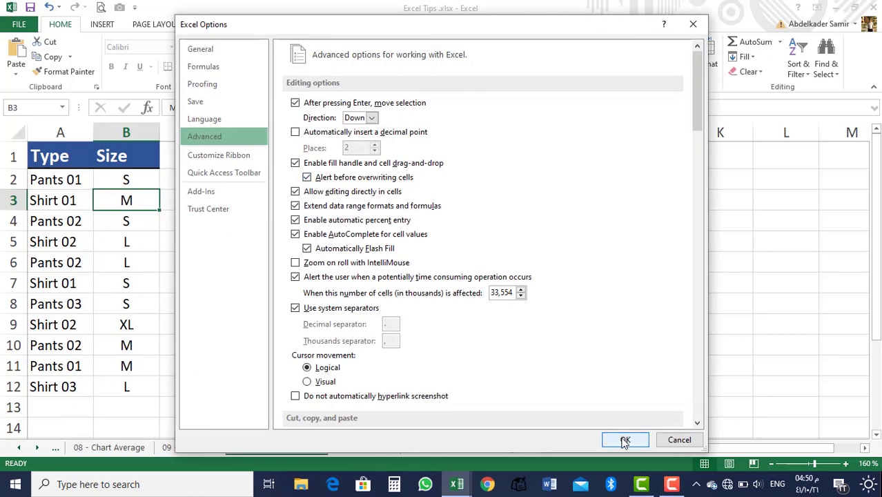
left_click(621, 439)
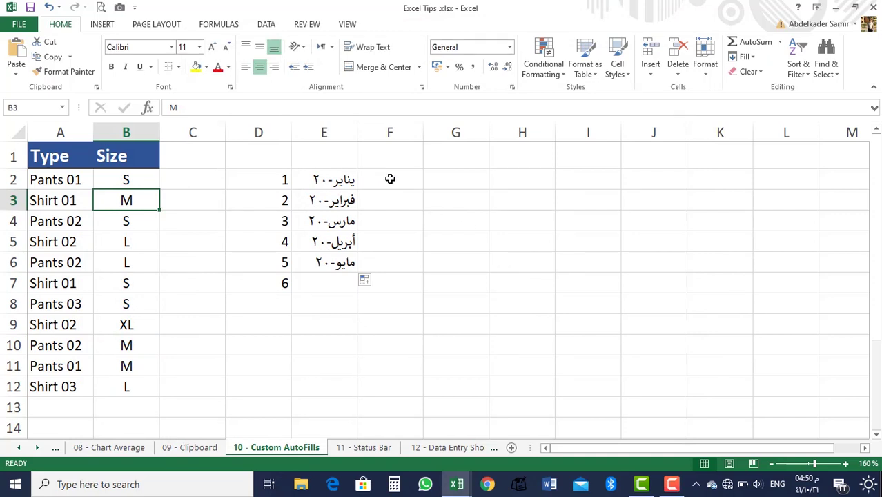
Step: Enter s in F2 and autofill the custom list down to F8
left_click(390, 178)
type("s")
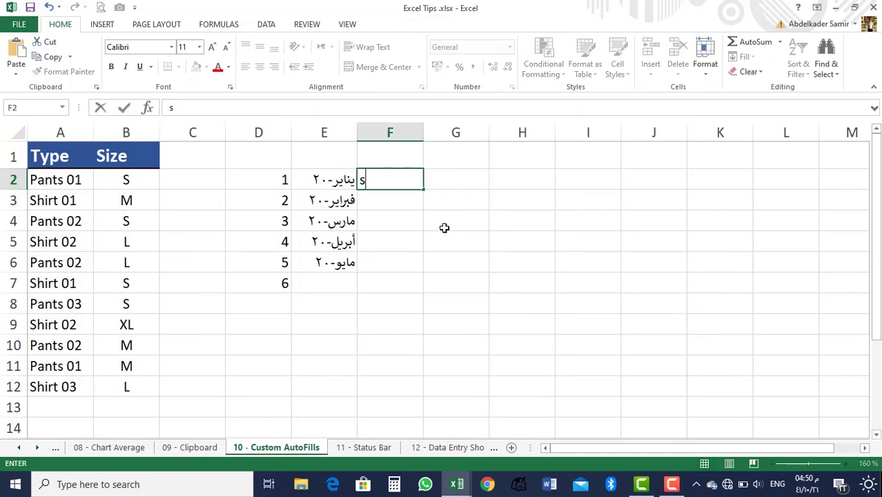
left_click(431, 177)
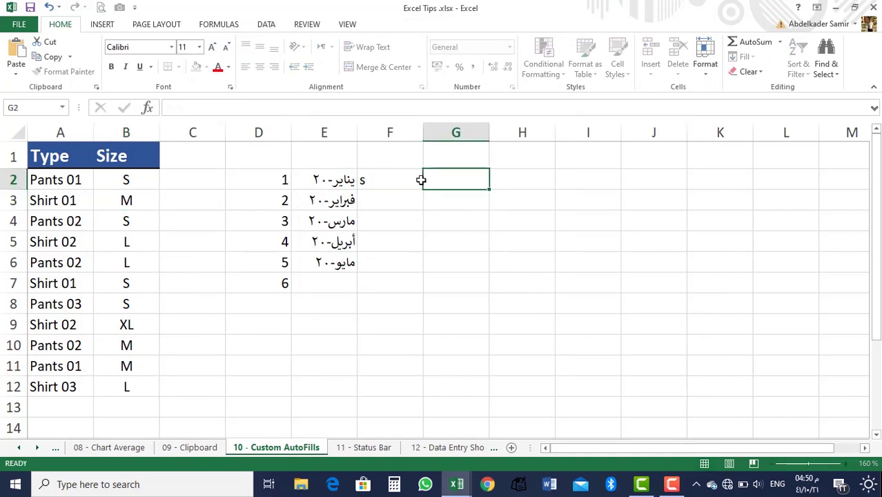
left_click(396, 182)
left_click_drag(422, 189, 413, 310)
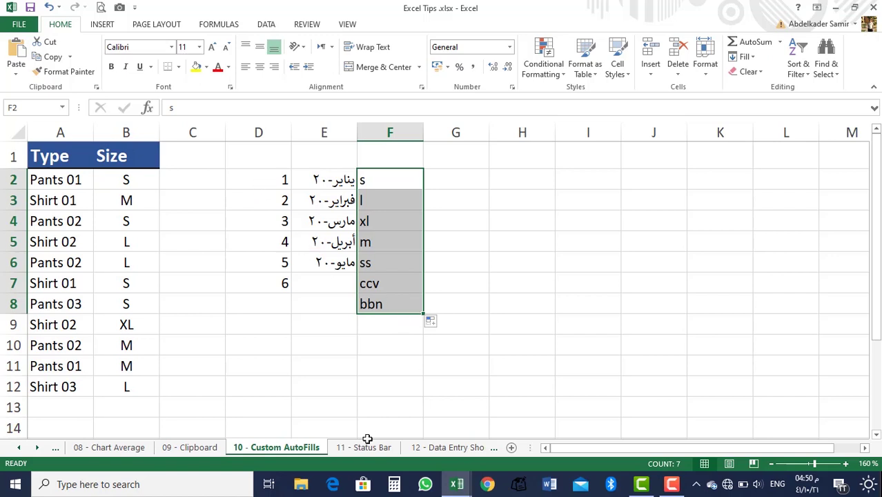
left_click(254, 400)
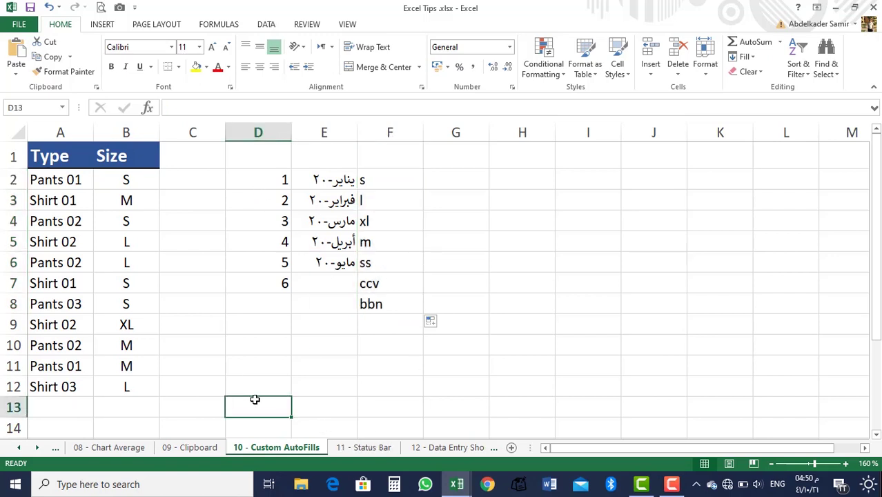